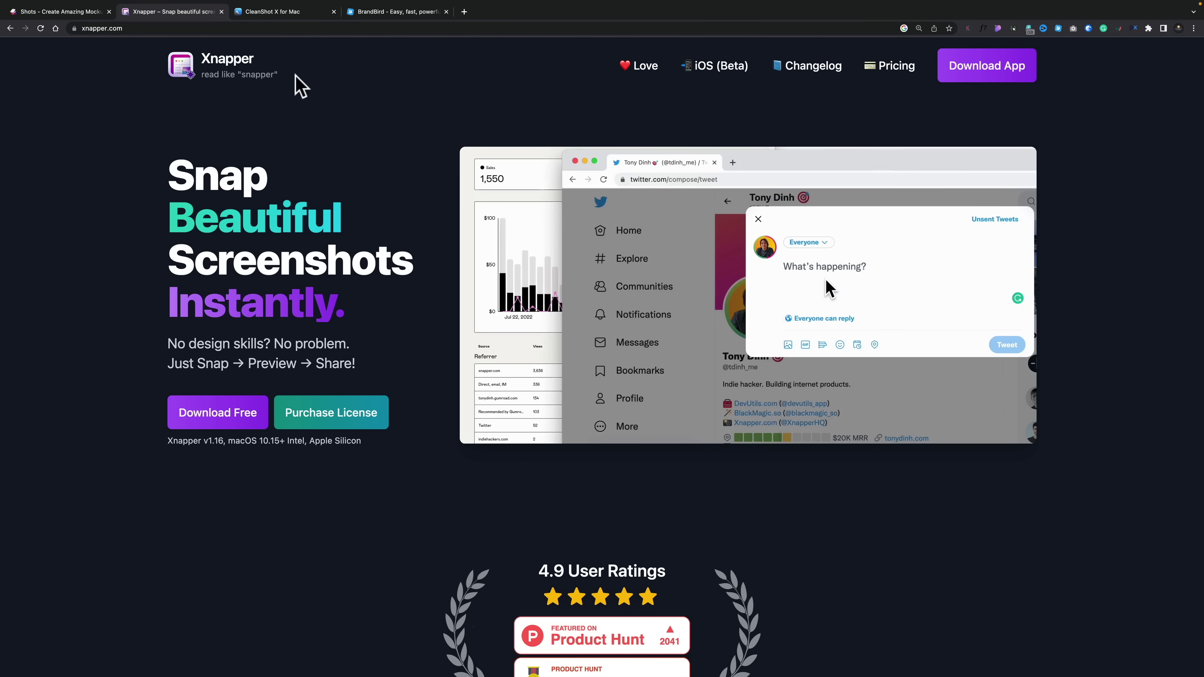
Look through the CleanShot X and BrandBird sites in their browser tabs
click(287, 12)
click(408, 12)
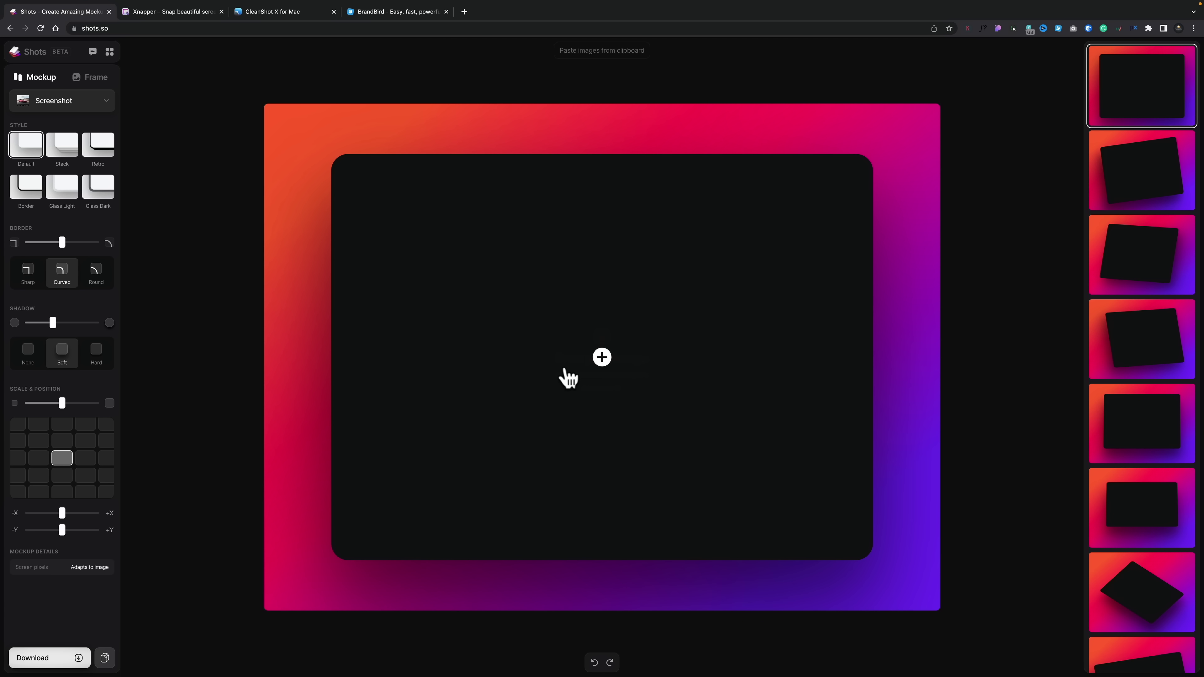
Add the Lemon Squeezy screenshot and apply the seventh, tilted layout preset
click(603, 358)
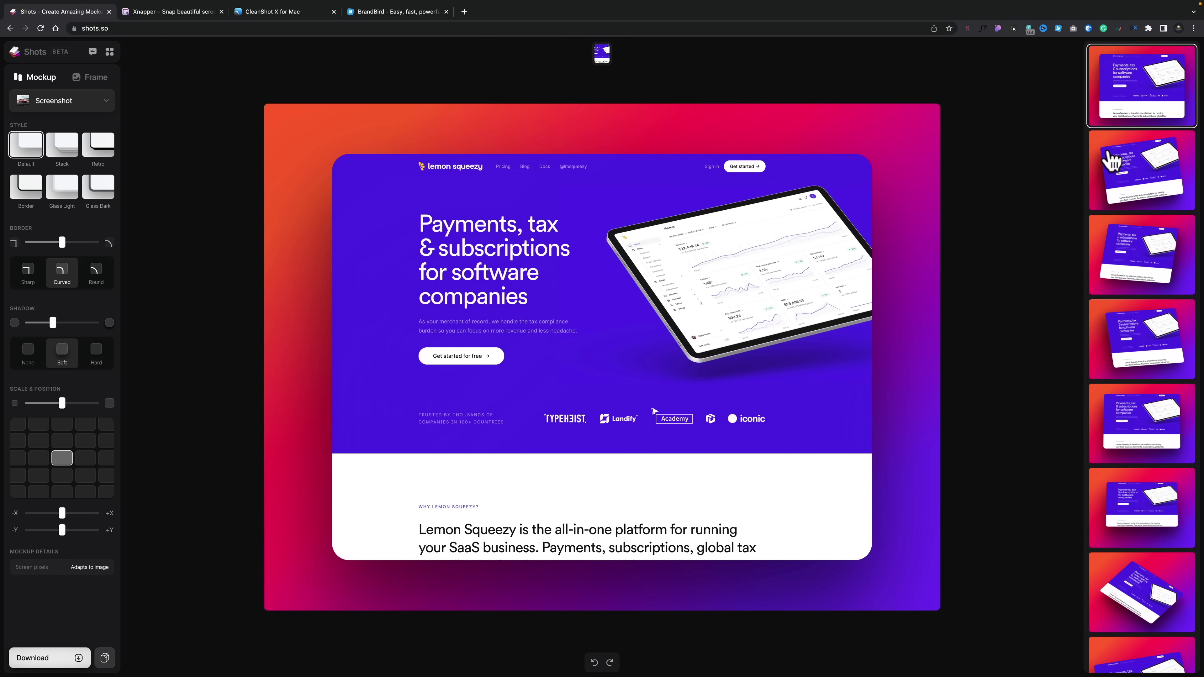
click(1118, 184)
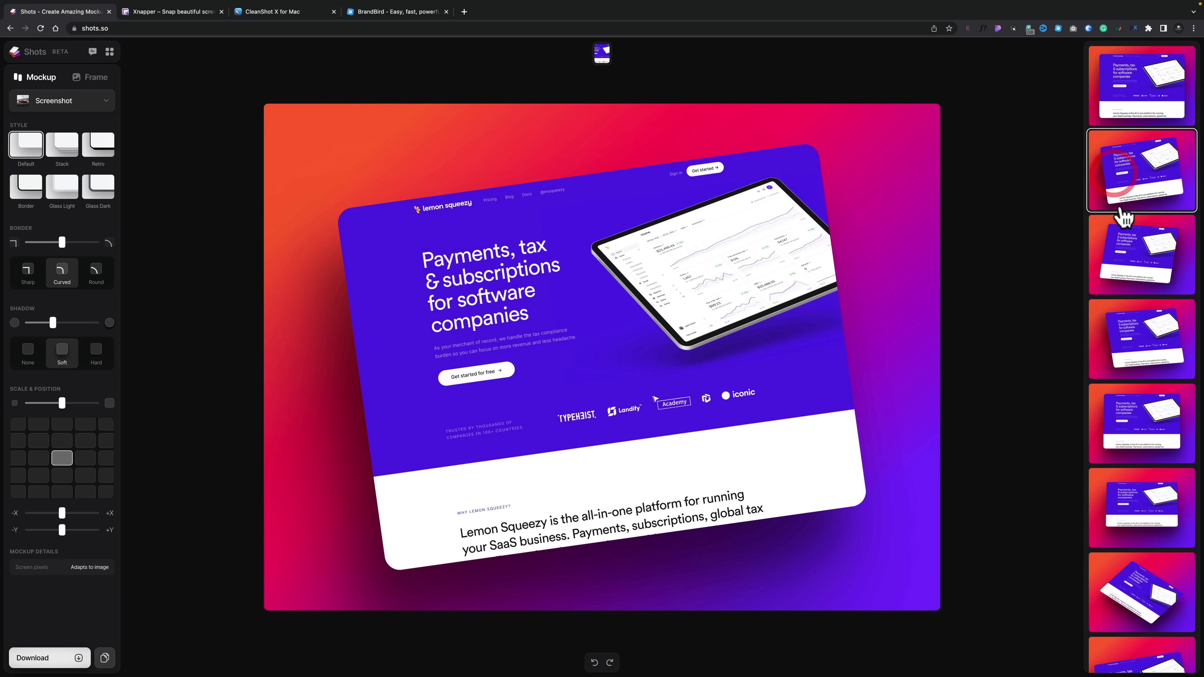
click(1132, 251)
click(1145, 332)
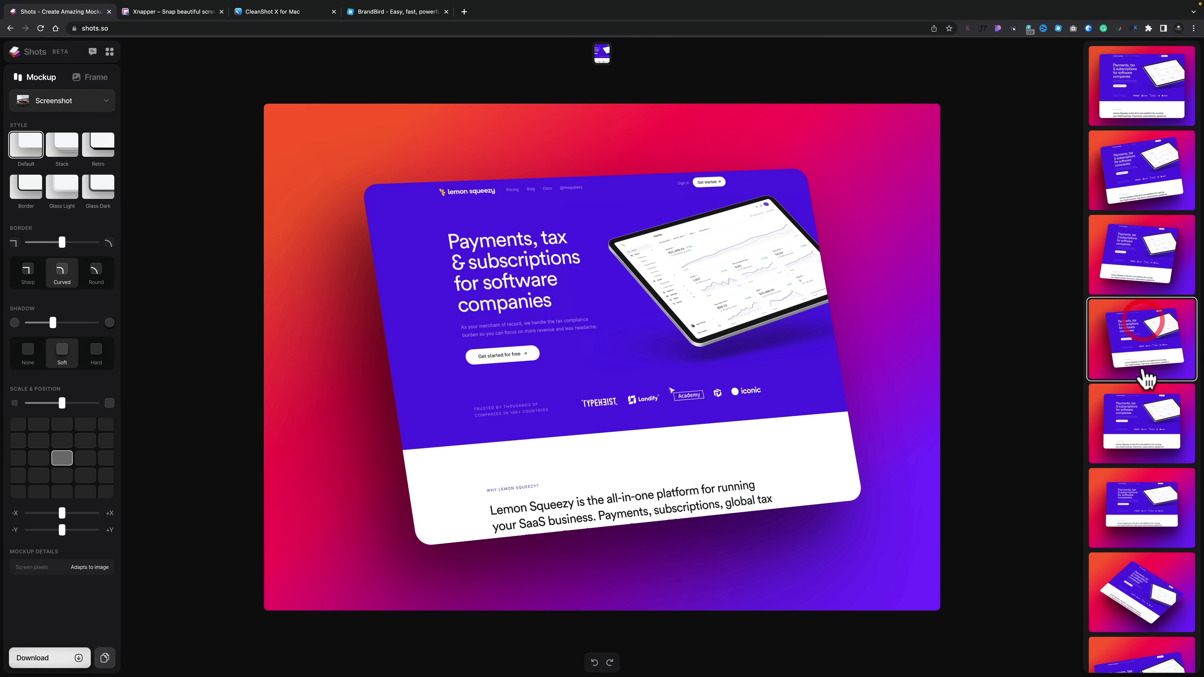
click(1148, 415)
click(1143, 500)
scroll(1142, 536, down, 1)
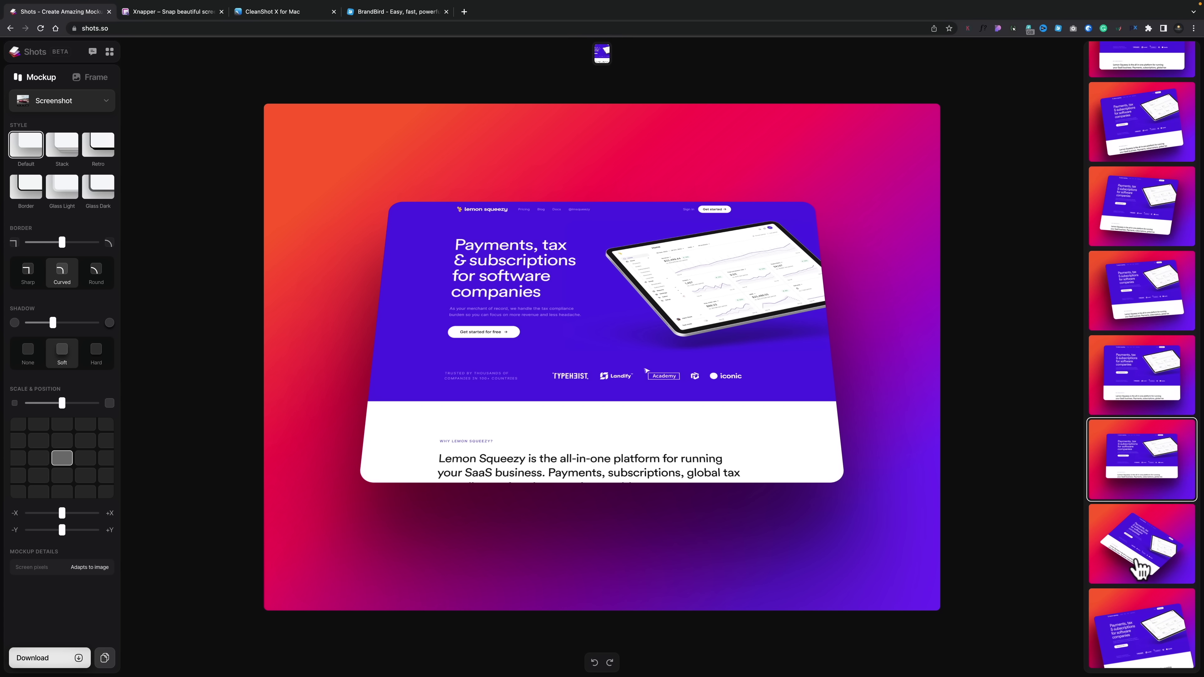
click(1141, 631)
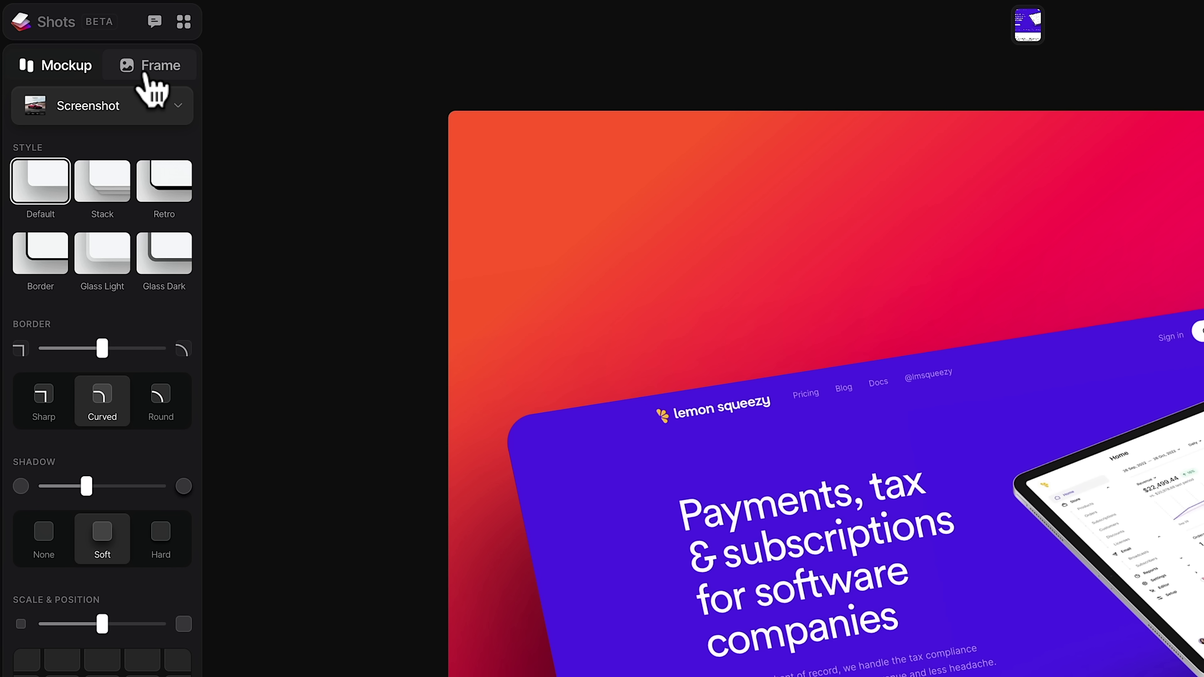
Change the mockup type to Browser and apply the eighth tilted browser layout
click(139, 110)
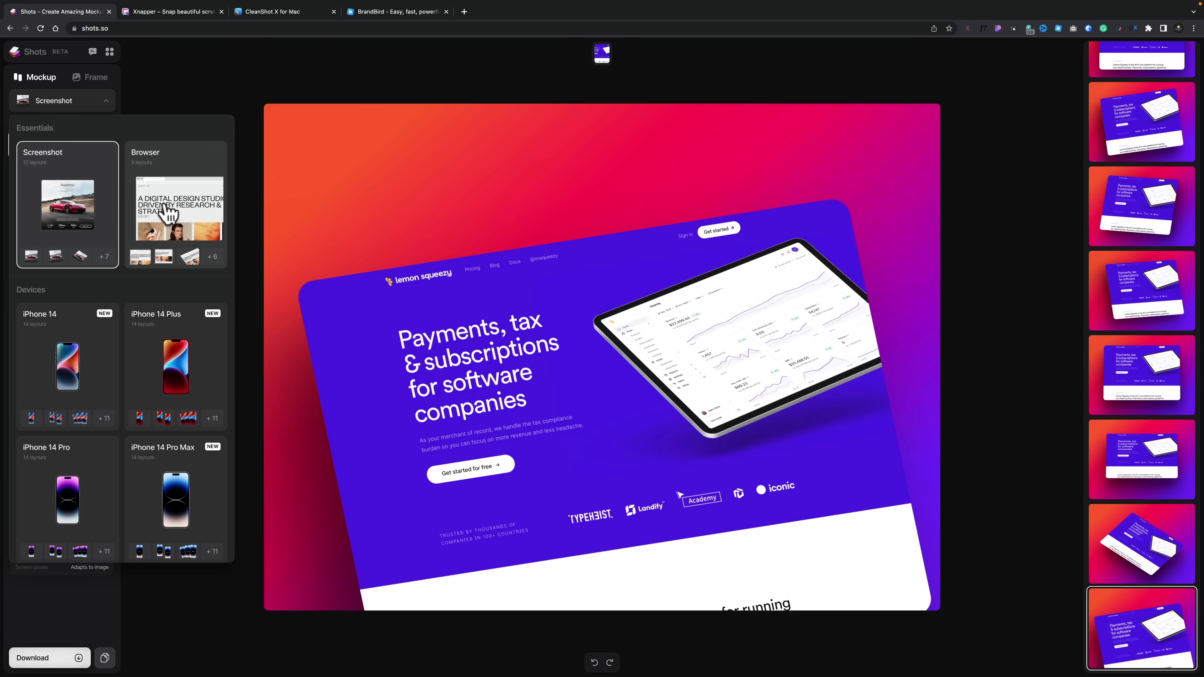
click(166, 214)
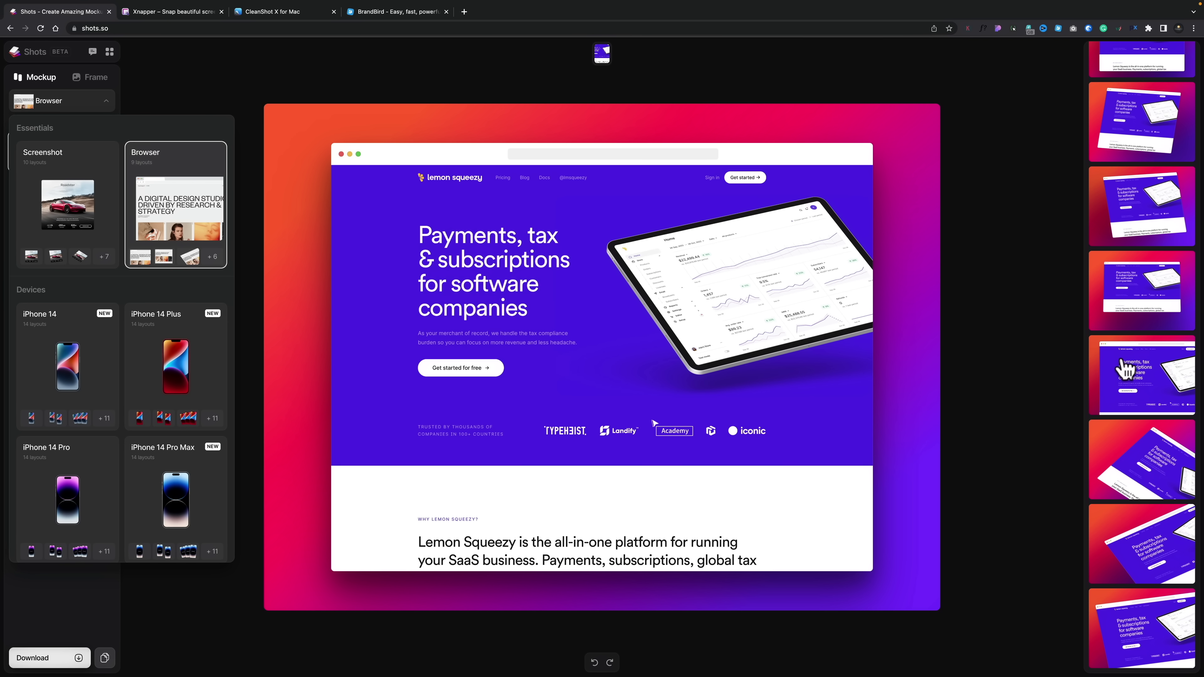
click(1128, 379)
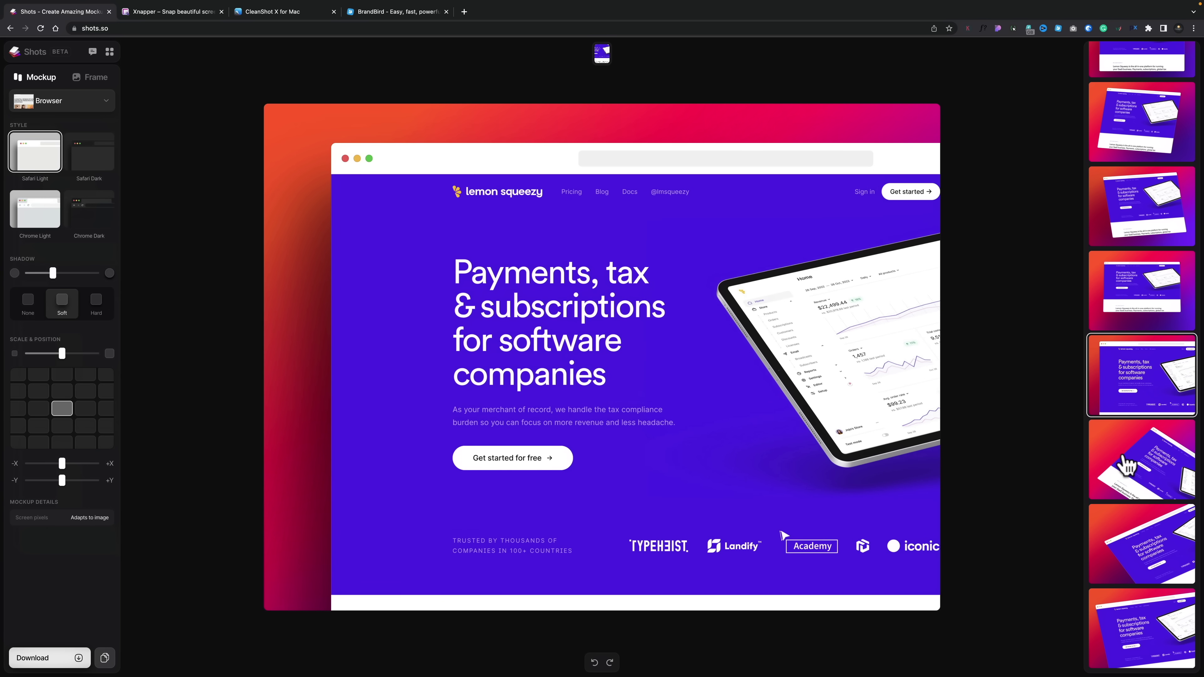
click(1127, 467)
click(1121, 528)
click(1141, 617)
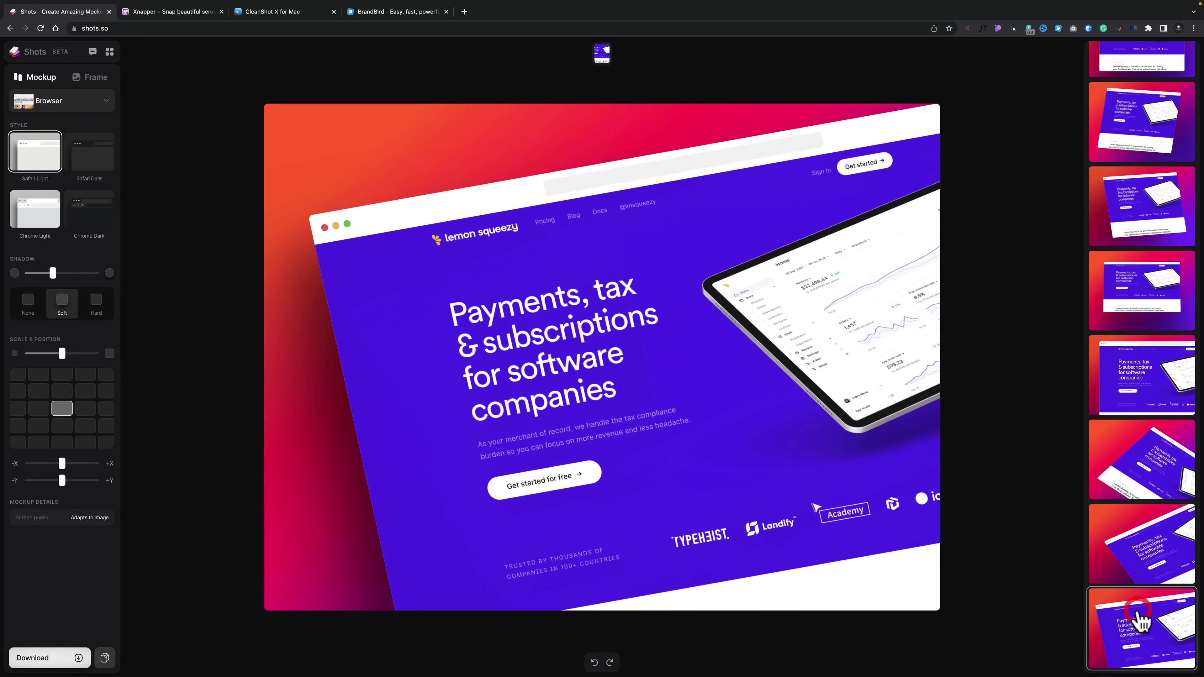
scroll(1141, 617, down, 2)
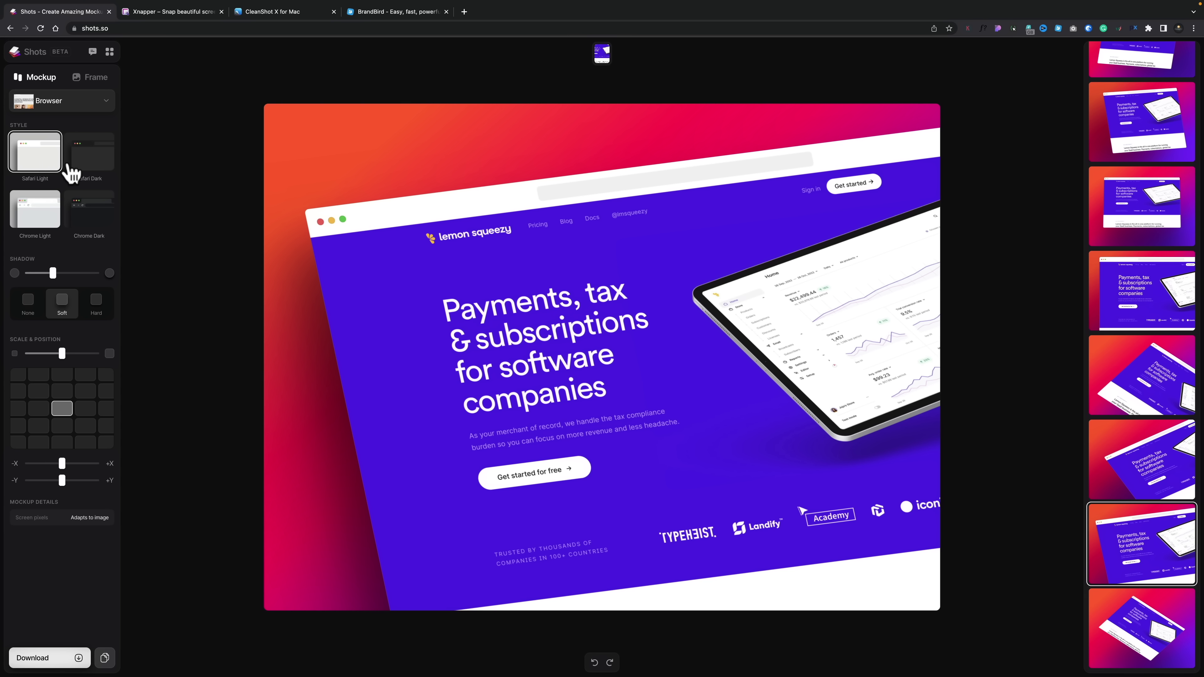
Set the browser frame style to Chrome Dark after trying Safari Dark and Chrome Light
click(85, 167)
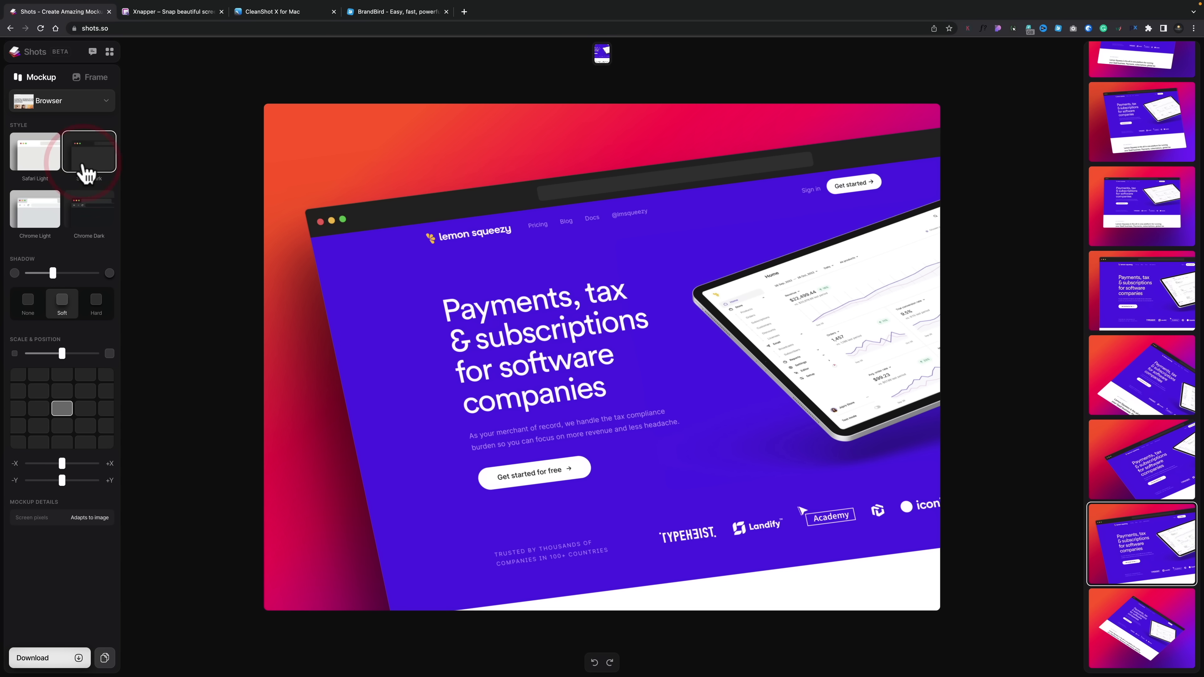
click(42, 218)
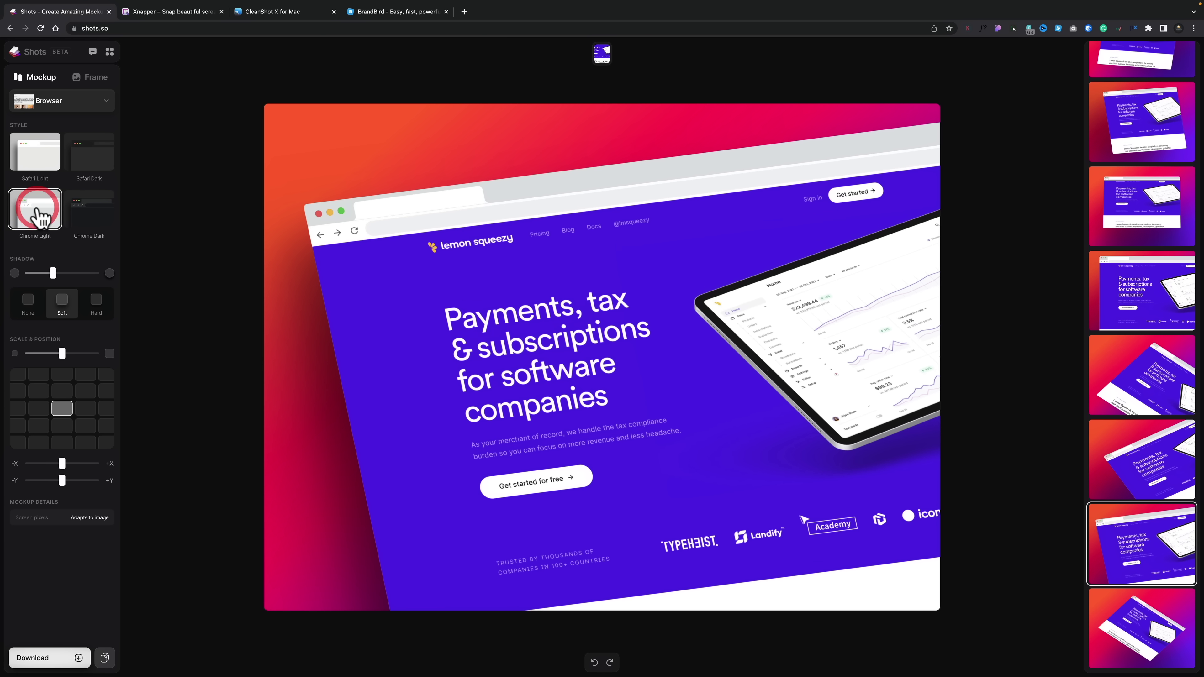
click(88, 214)
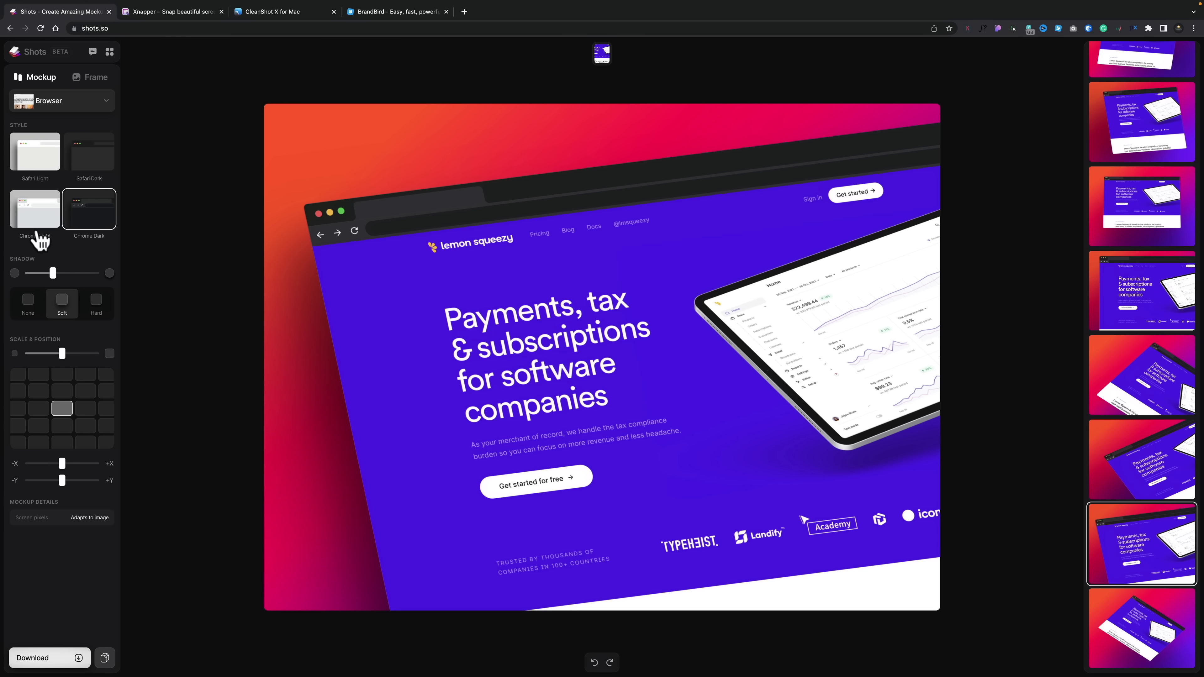
Try None and Hard shadows, then settle on a slightly stronger Soft shadow
mouse_move(47, 272)
mouse_down()
mouse_move(37, 273)
mouse_move(72, 273)
mouse_move(51, 273)
mouse_up()
click(27, 306)
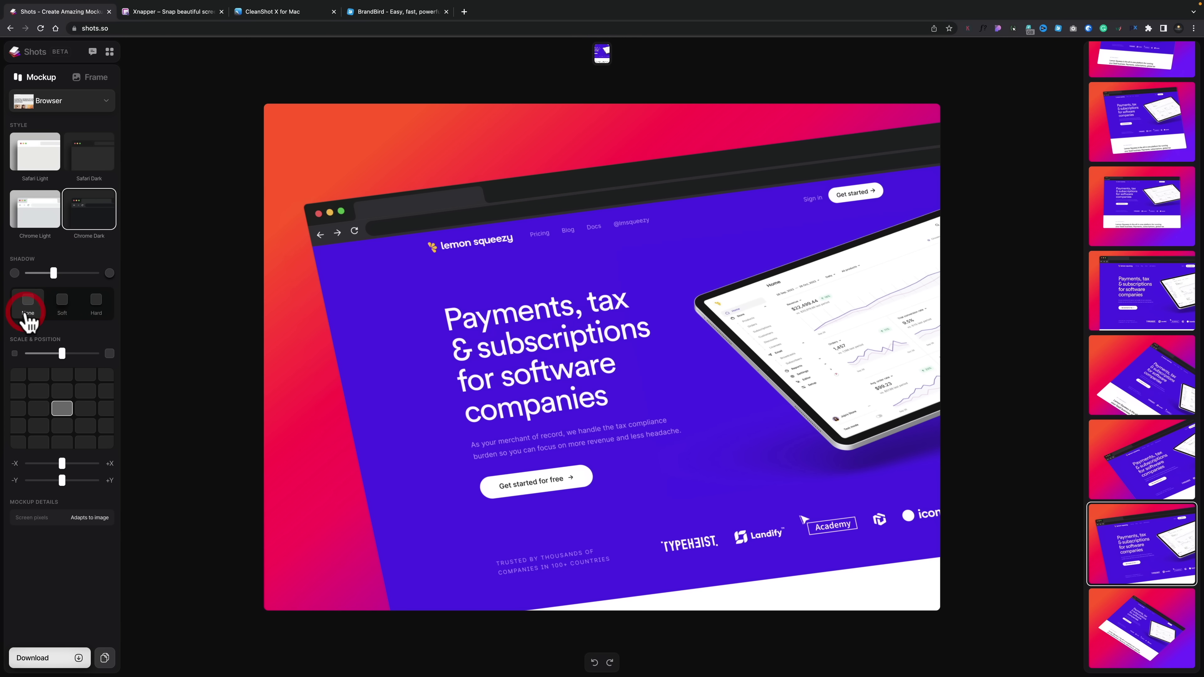
click(61, 309)
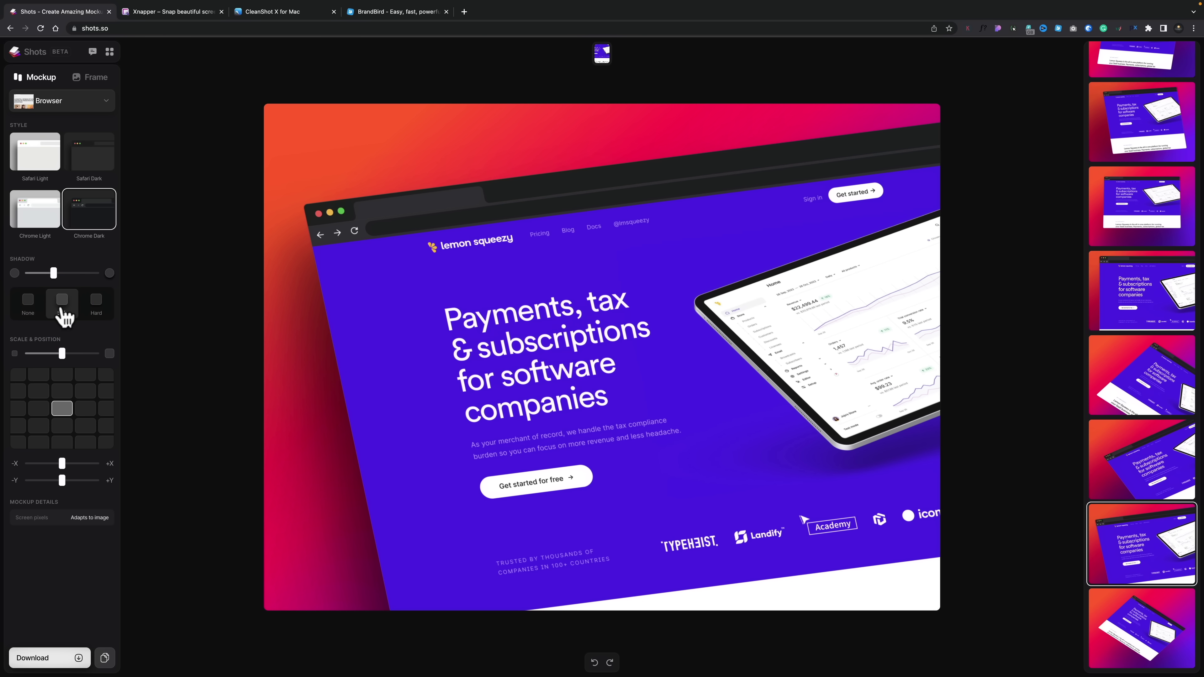
click(97, 309)
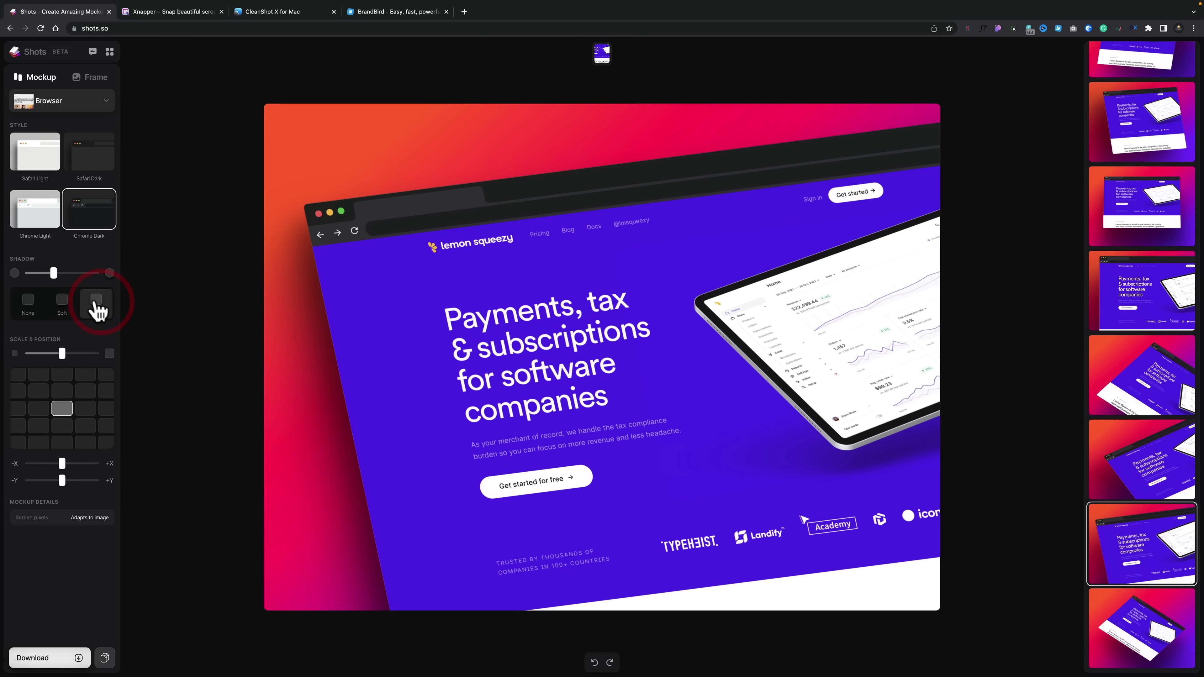
mouse_move(54, 275)
mouse_down()
mouse_move(71, 277)
mouse_move(53, 274)
mouse_up()
click(63, 274)
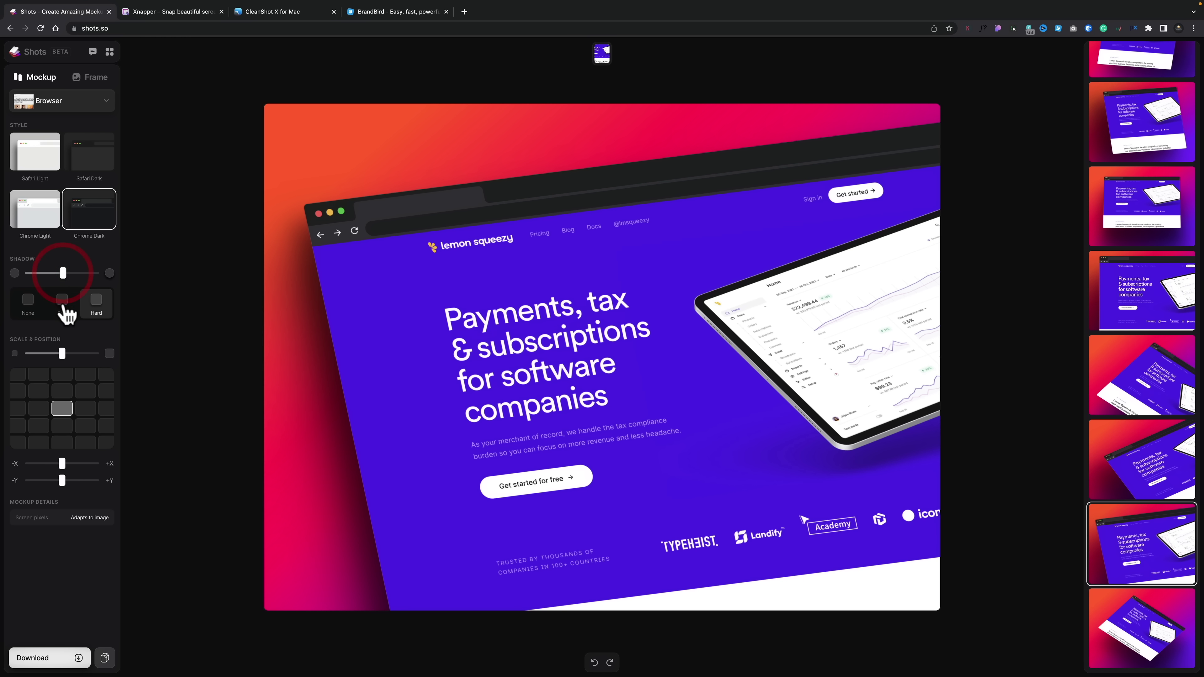
click(63, 303)
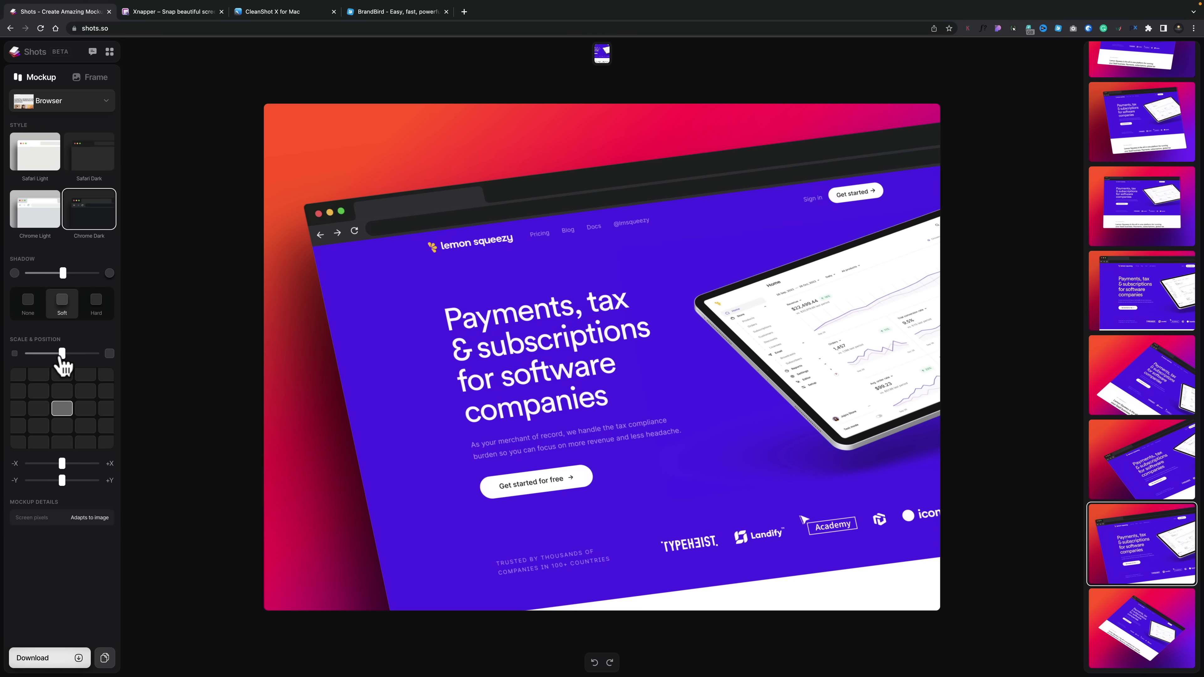
Scale the Chrome Dark mockup down and reposition it lower and centred on the canvas
mouse_move(61, 357)
mouse_down()
mouse_move(51, 358)
mouse_move(65, 359)
mouse_up()
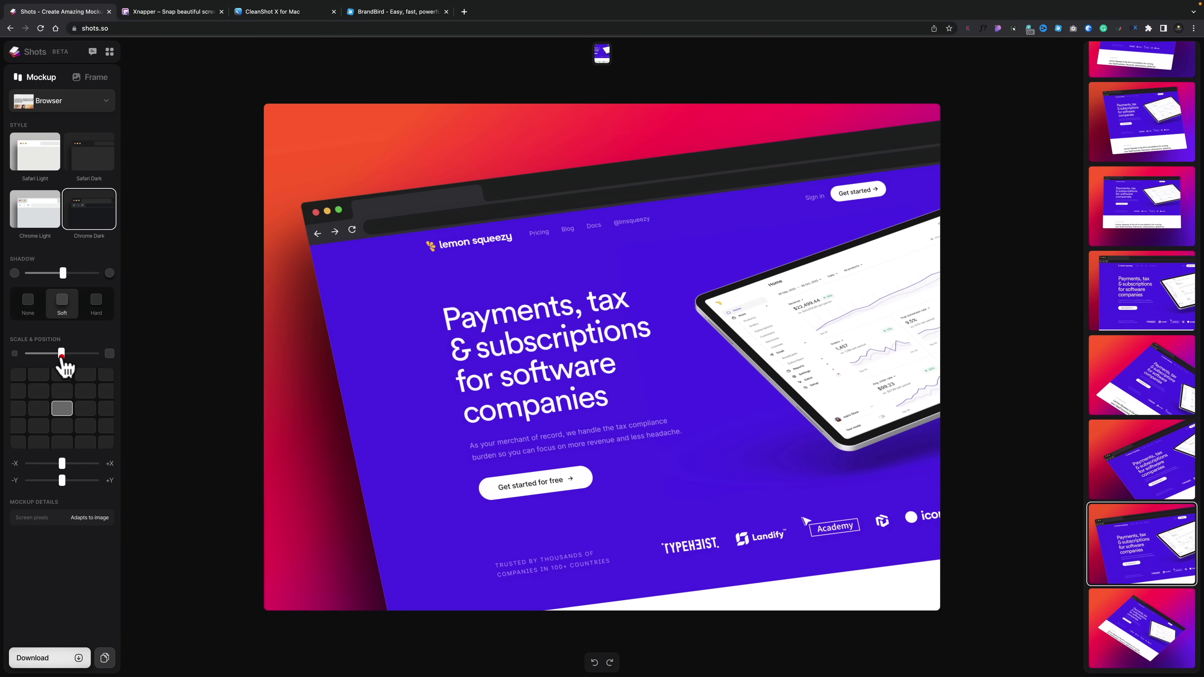
click(62, 356)
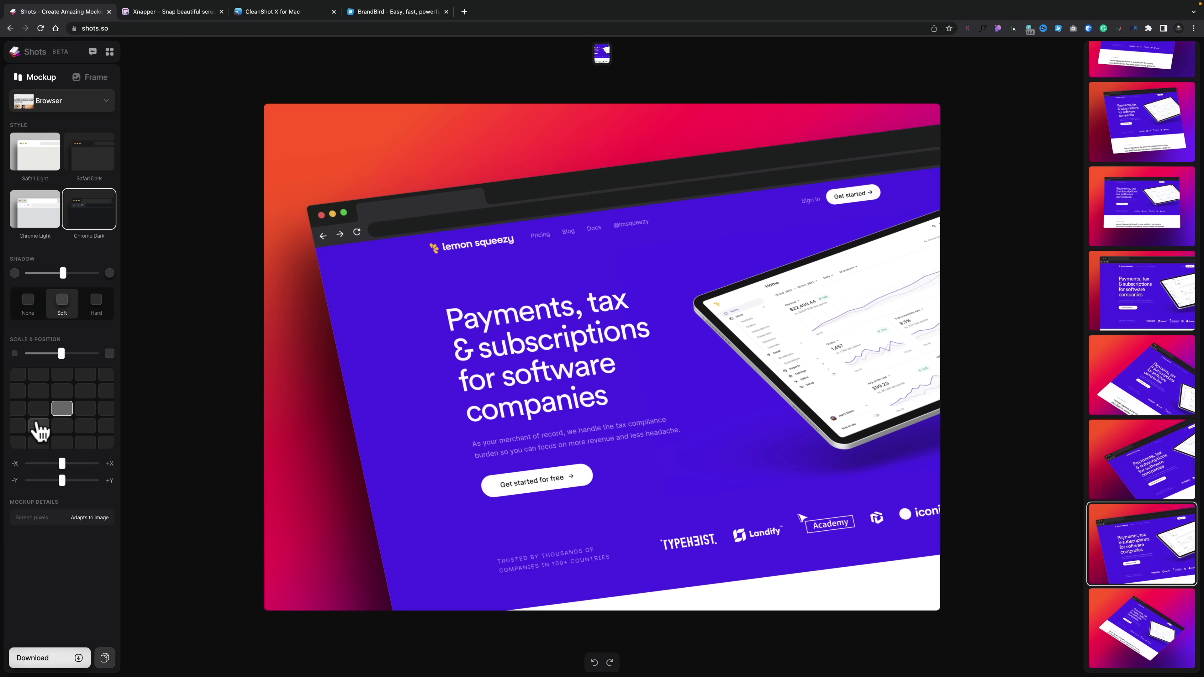
click(86, 426)
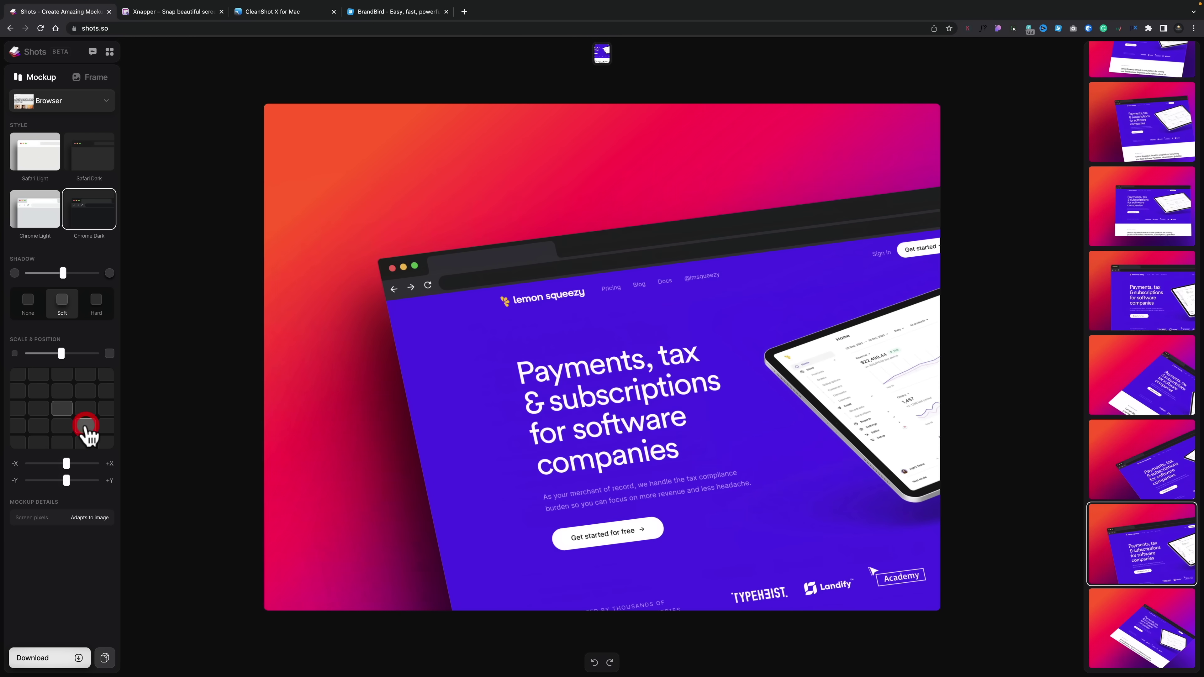
click(107, 443)
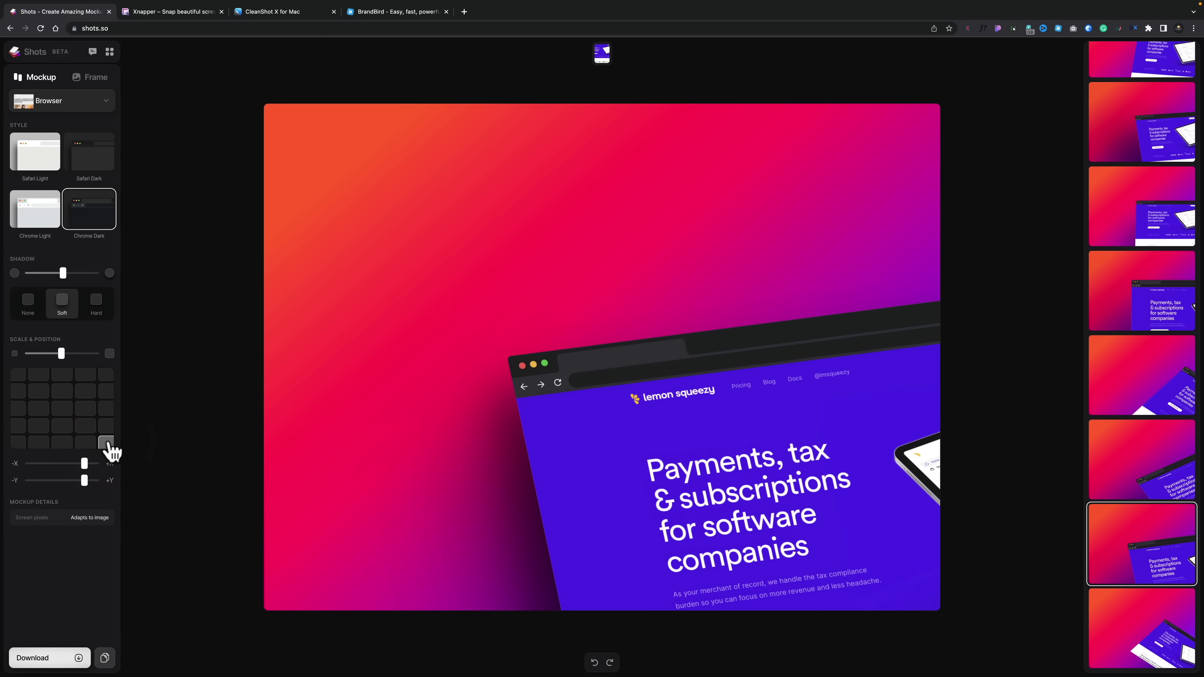
click(22, 376)
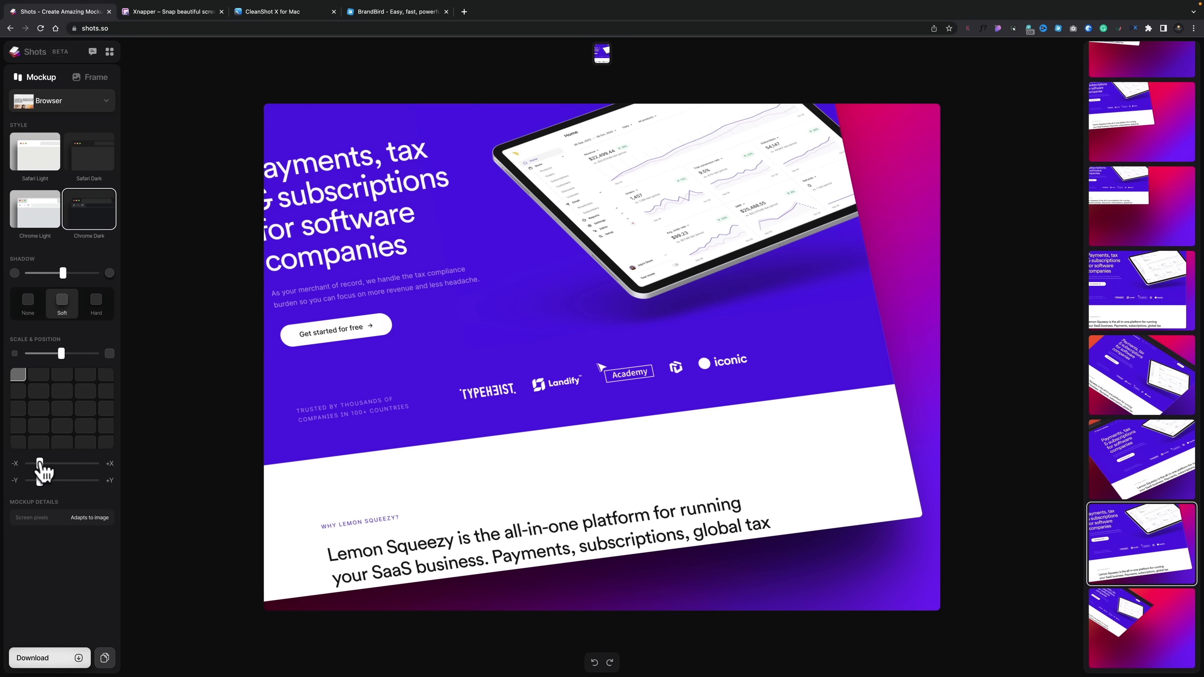
drag(40, 464, 64, 480)
drag(61, 354, 50, 355)
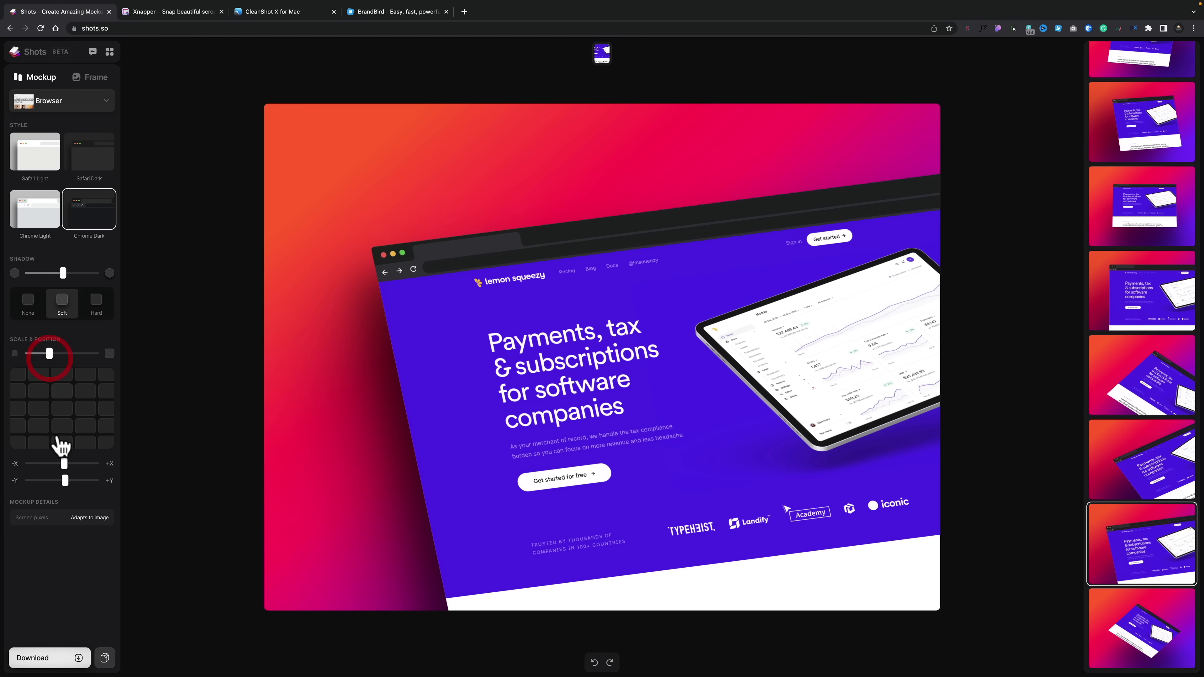
click(66, 483)
click(103, 80)
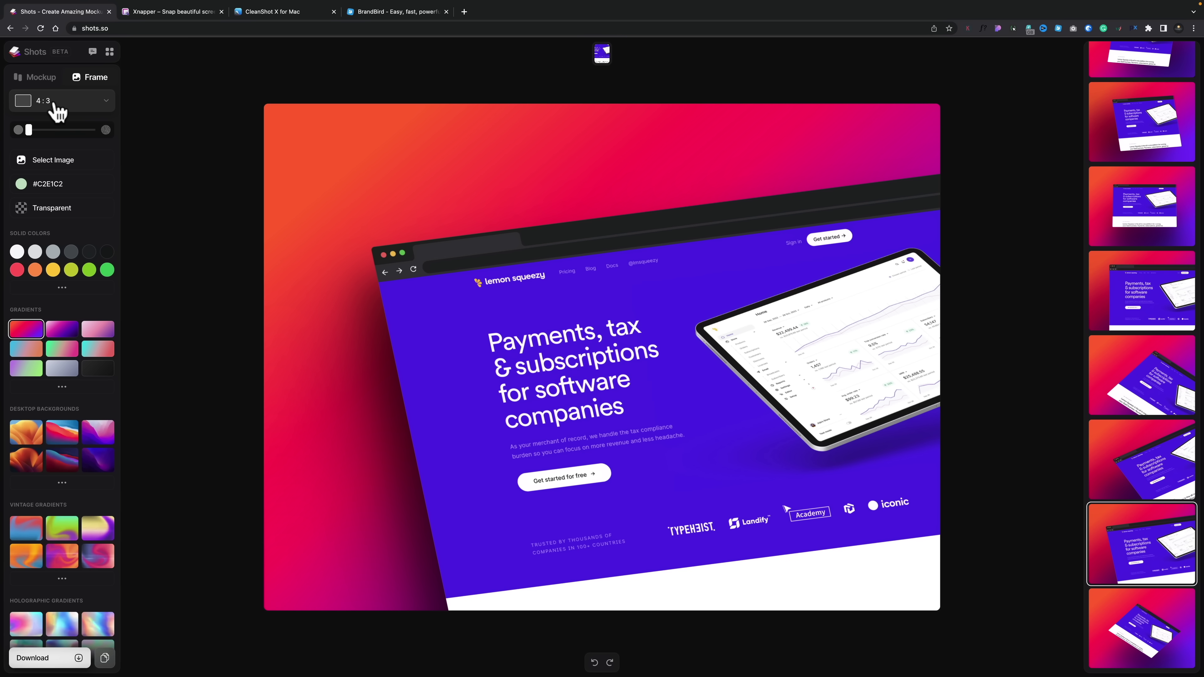
Keep the canvas aspect ratio at 16:9 after trying 2:3 and 9:16
click(57, 112)
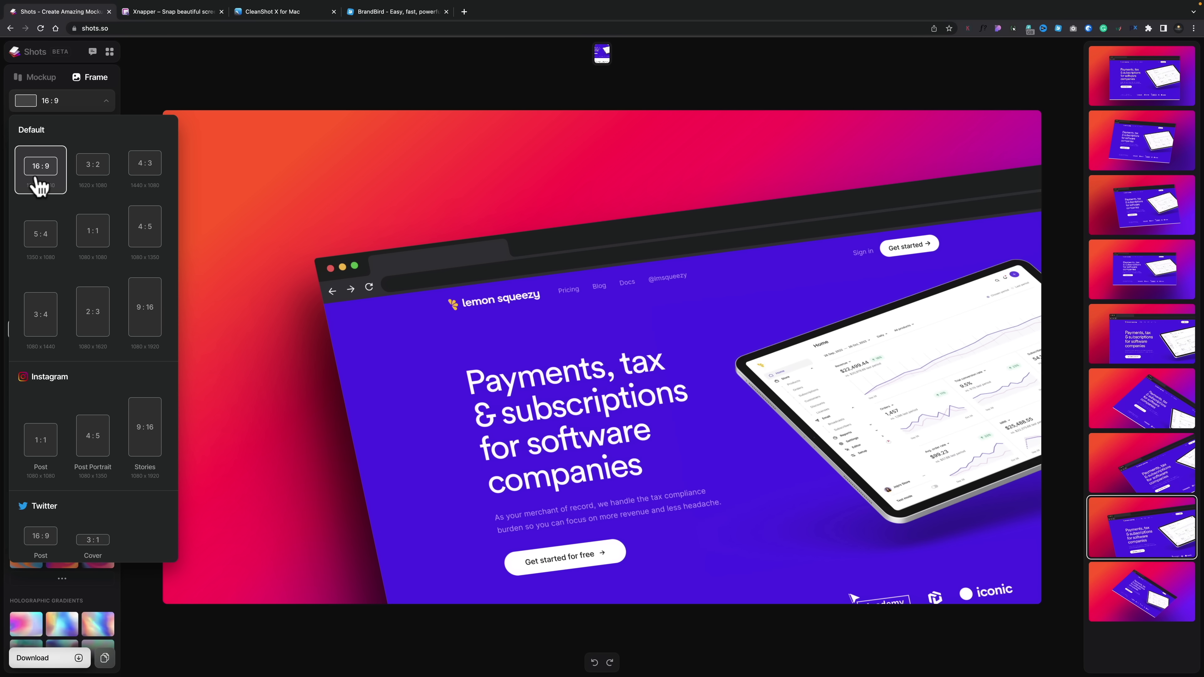
click(88, 312)
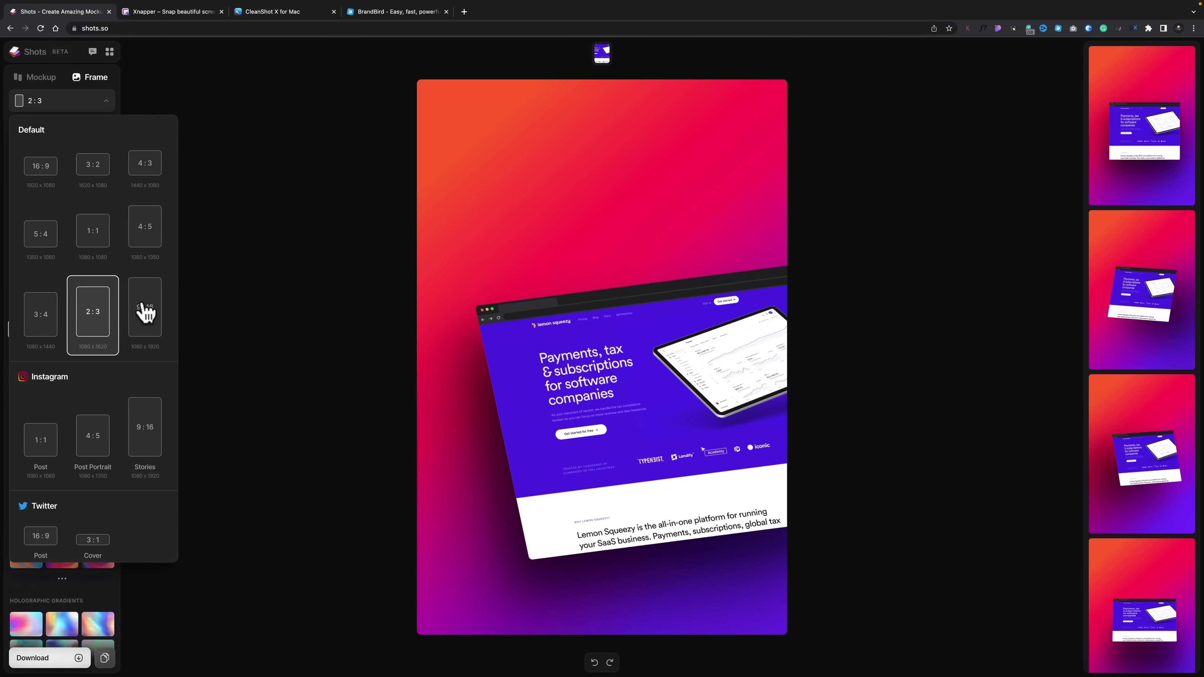
click(147, 311)
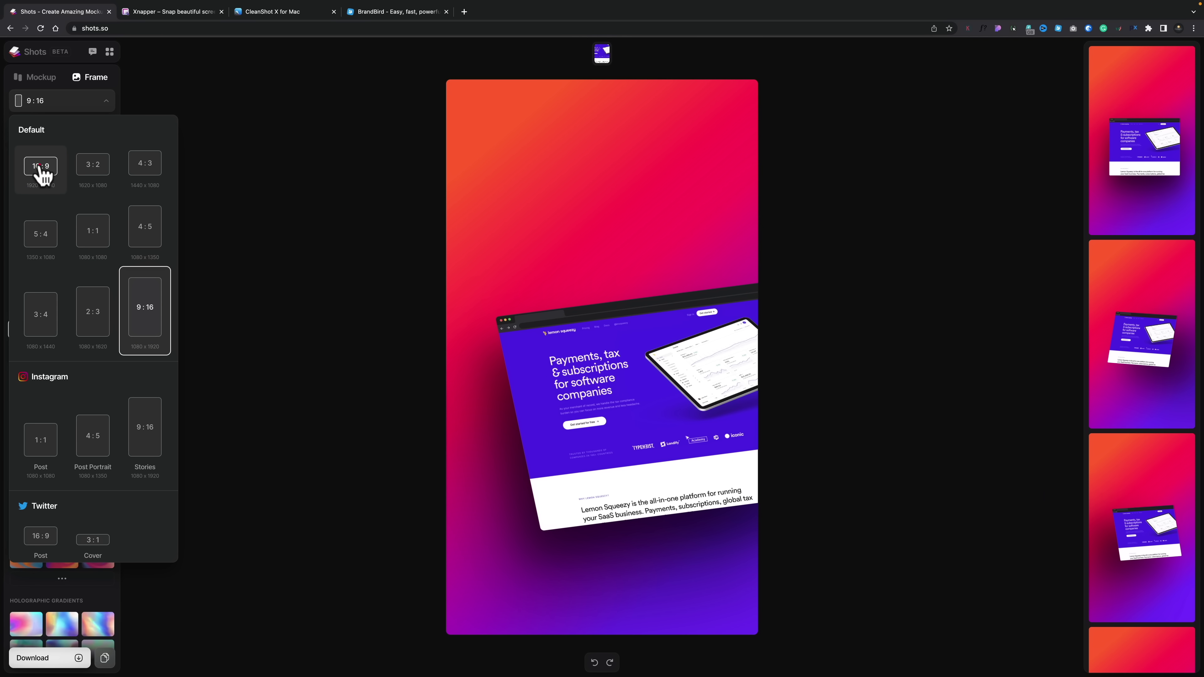
click(42, 167)
scroll(94, 424, down, 2)
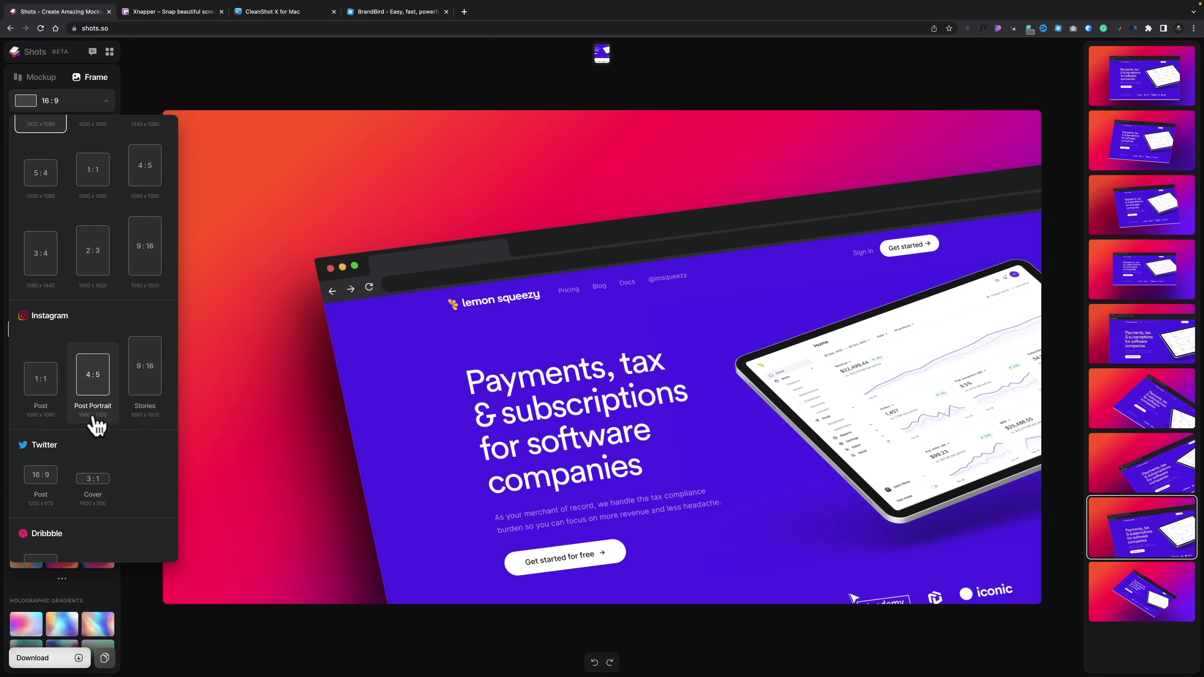
scroll(94, 424, down, 4)
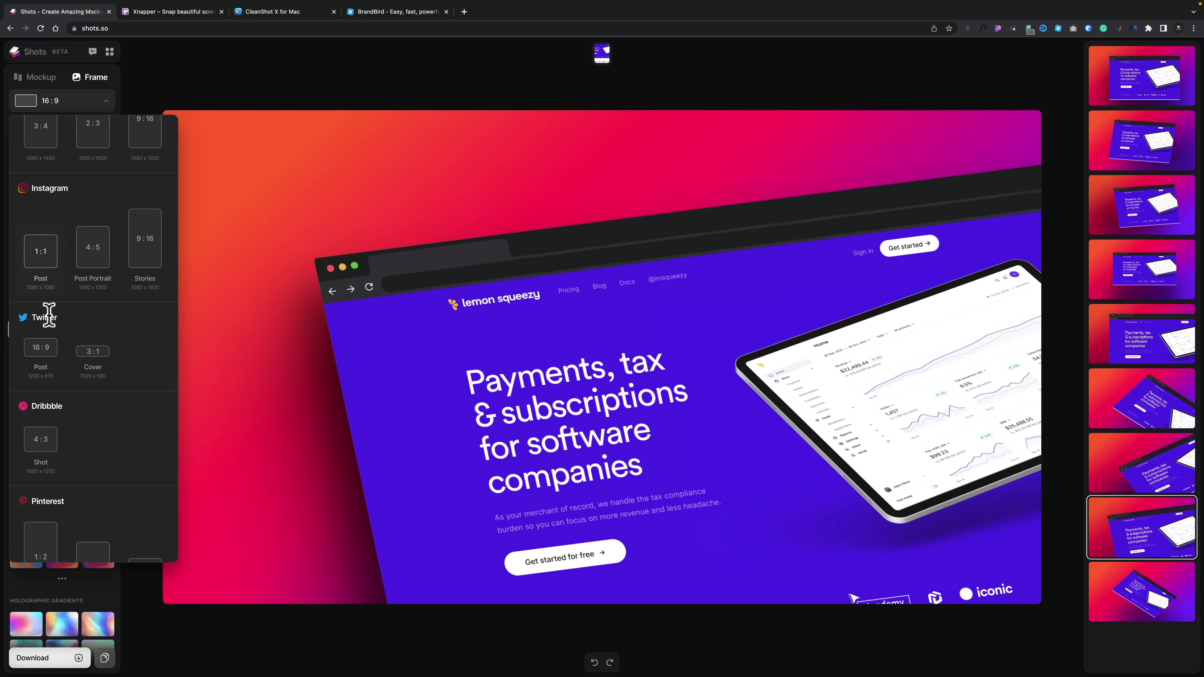
scroll(49, 407, down, 2)
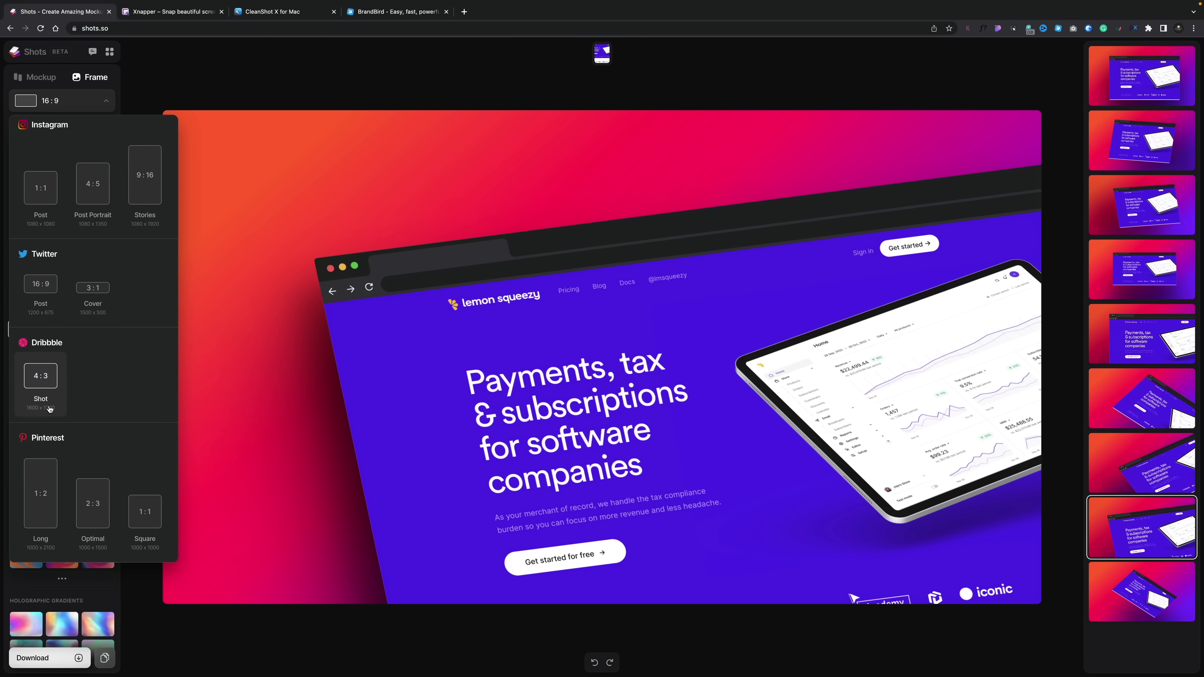
Make the canvas background transparent and bring up the background image file picker
click(106, 101)
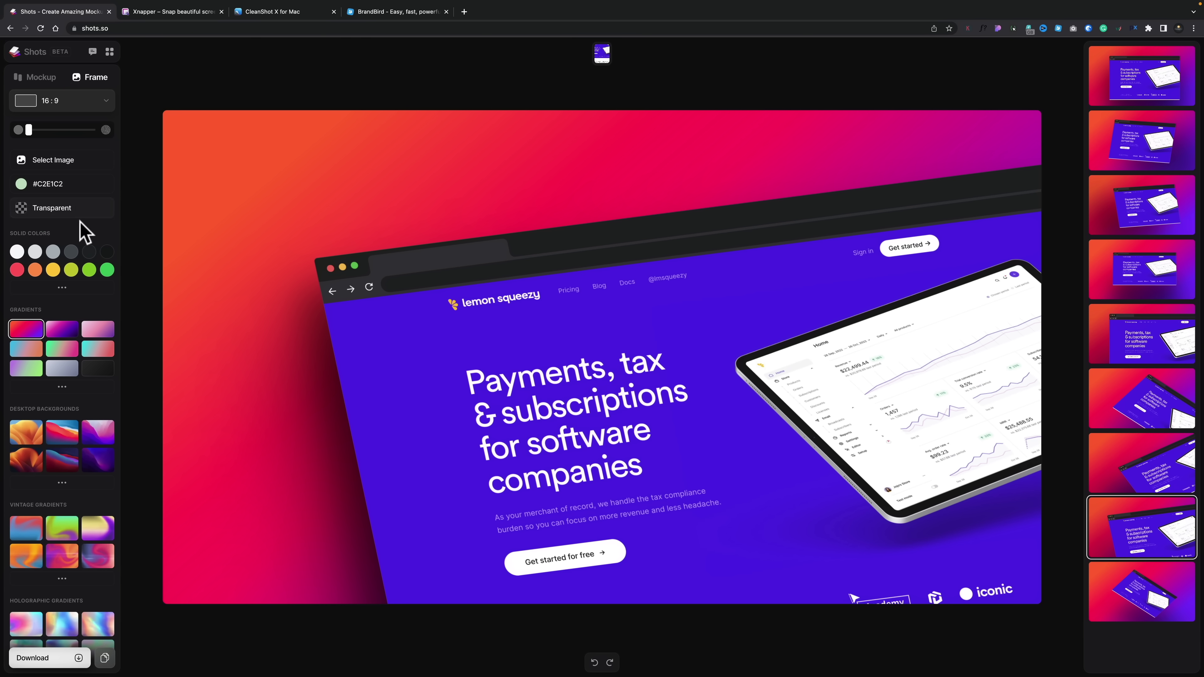
click(65, 210)
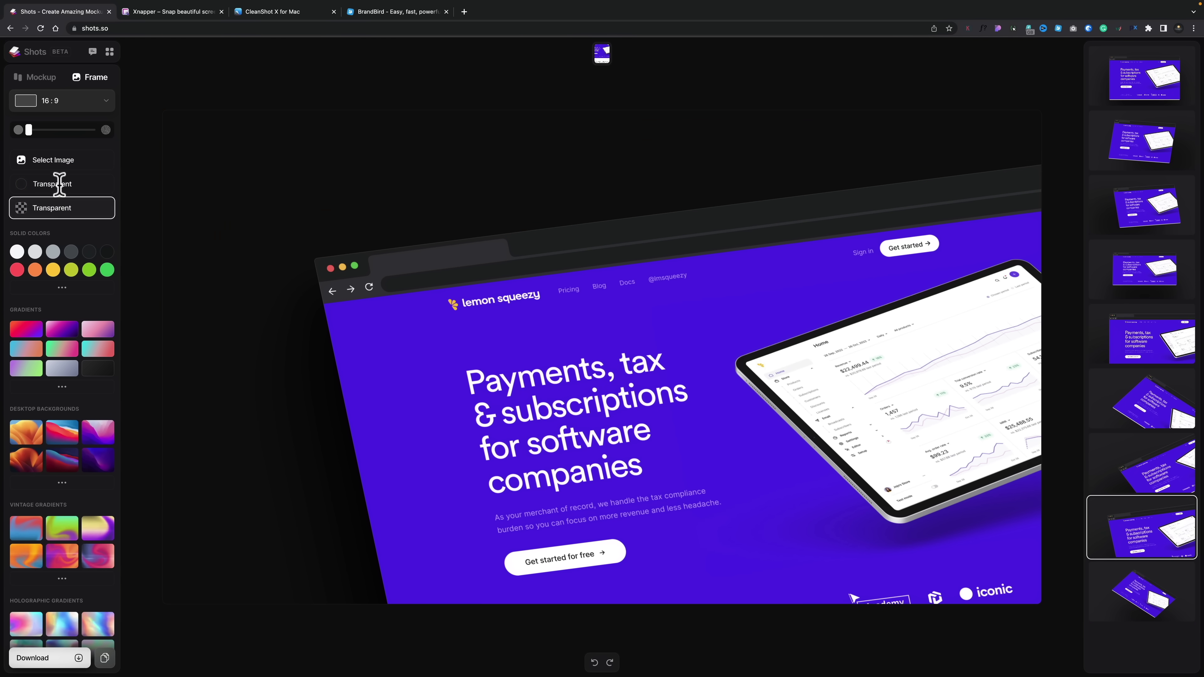
click(55, 164)
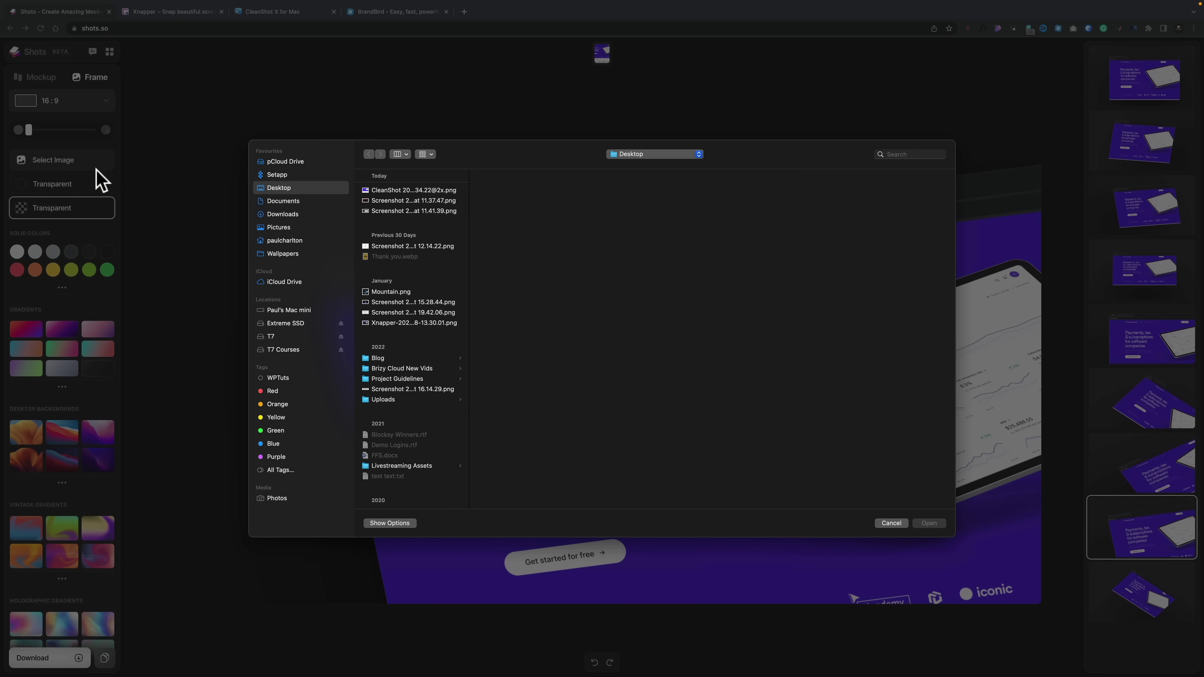
Cancel the image picker and set a solid pink #EE4B86 background after trying green
click(890, 524)
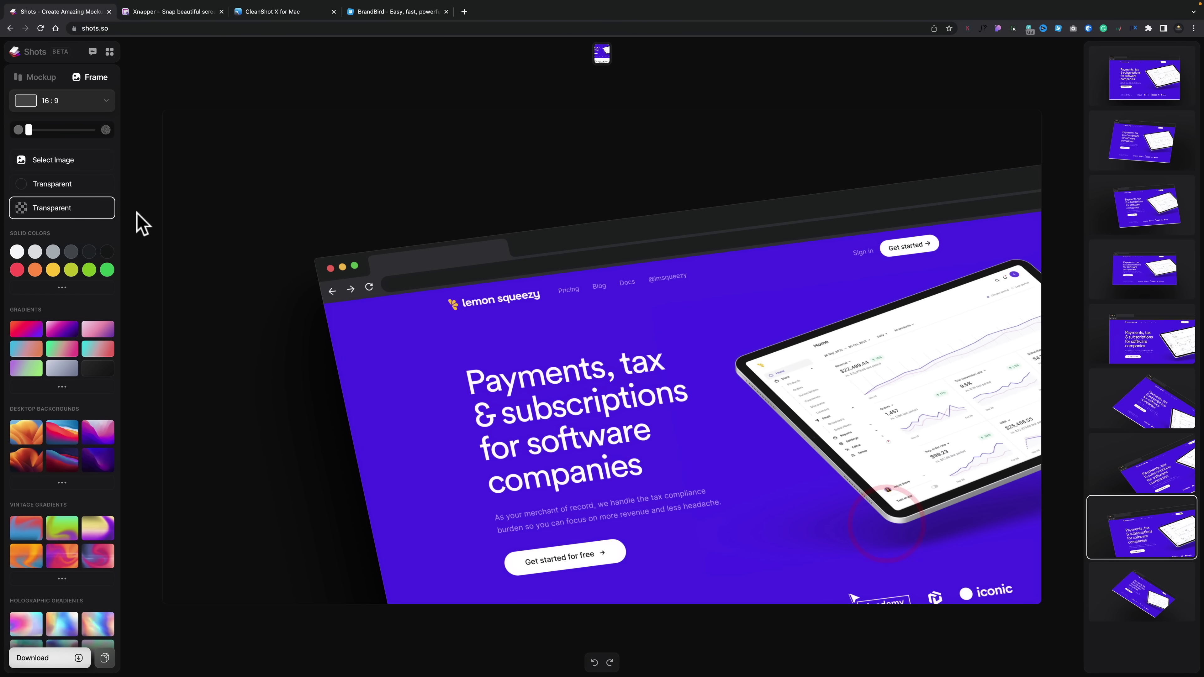
click(67, 182)
click(90, 270)
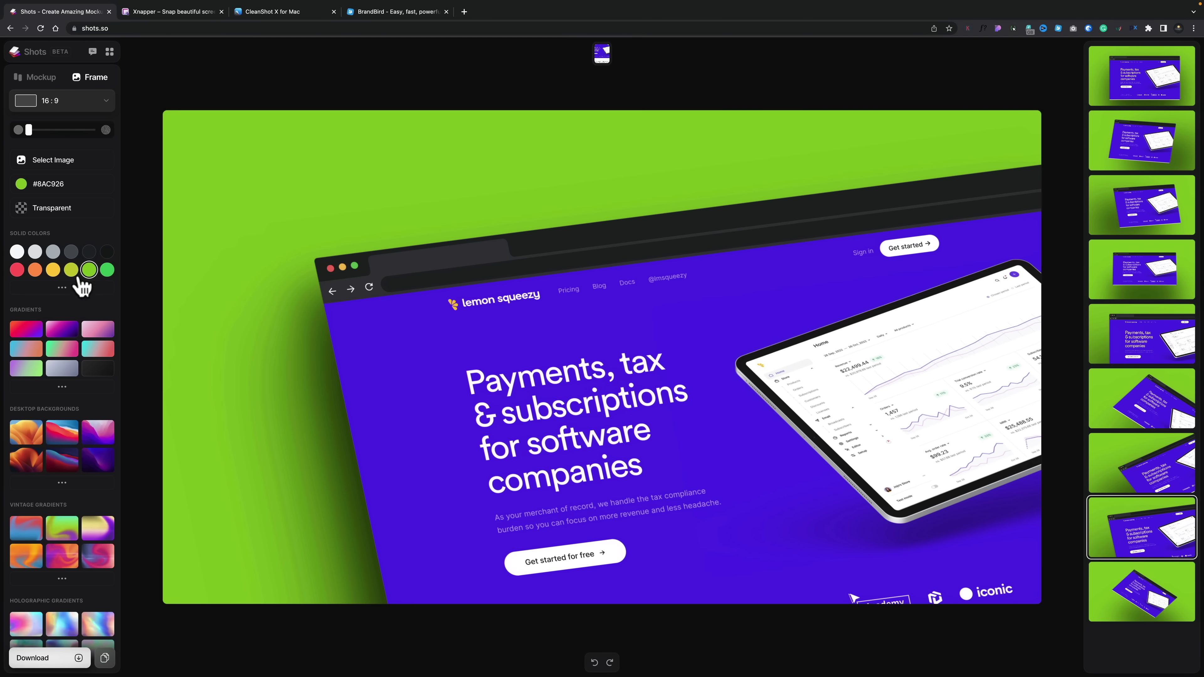
click(62, 287)
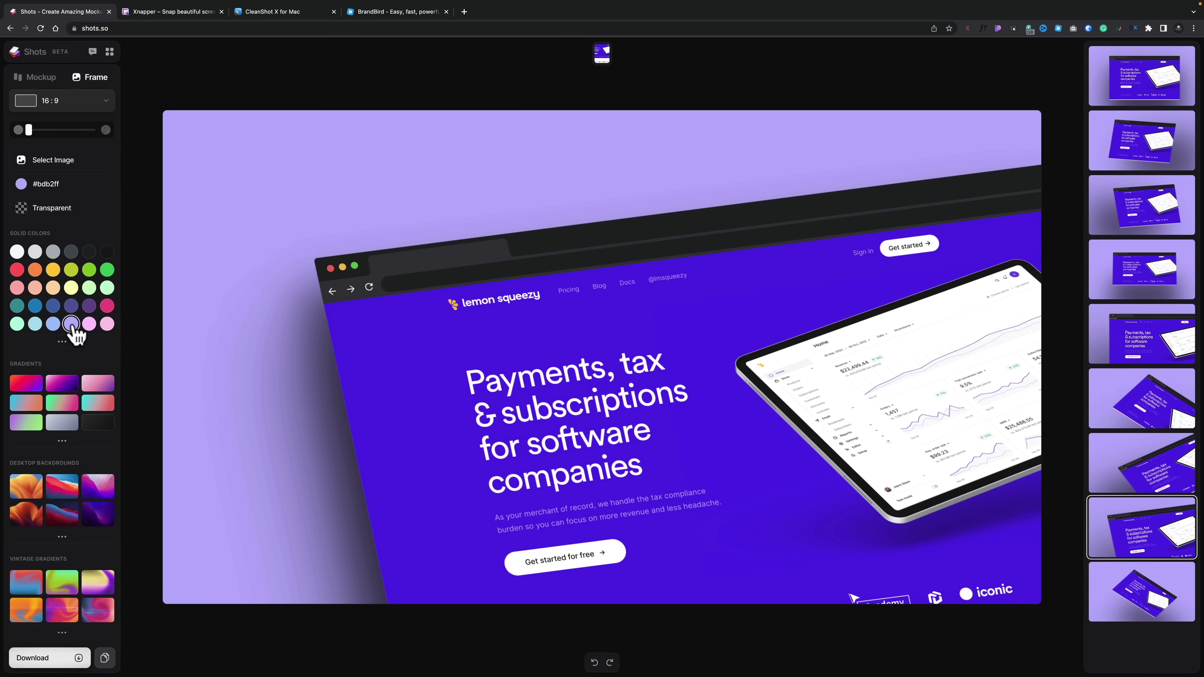
click(107, 307)
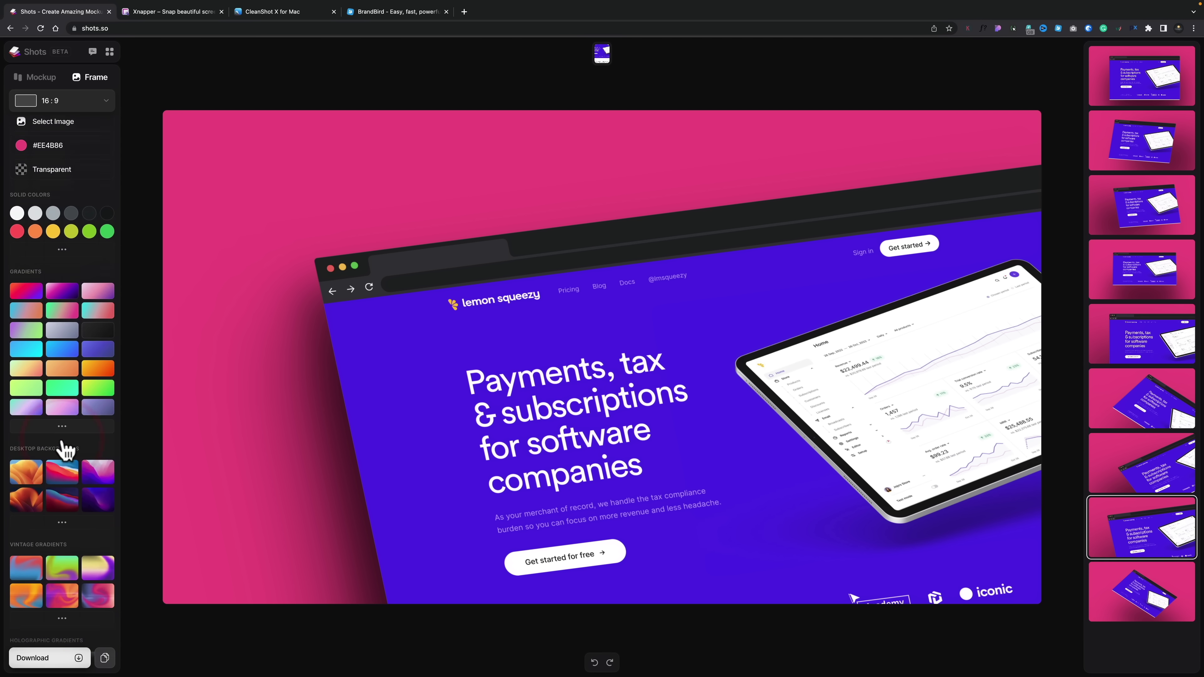
Apply the pink-to-purple gradient swatch as the canvas background
scroll(59, 448, down, 2)
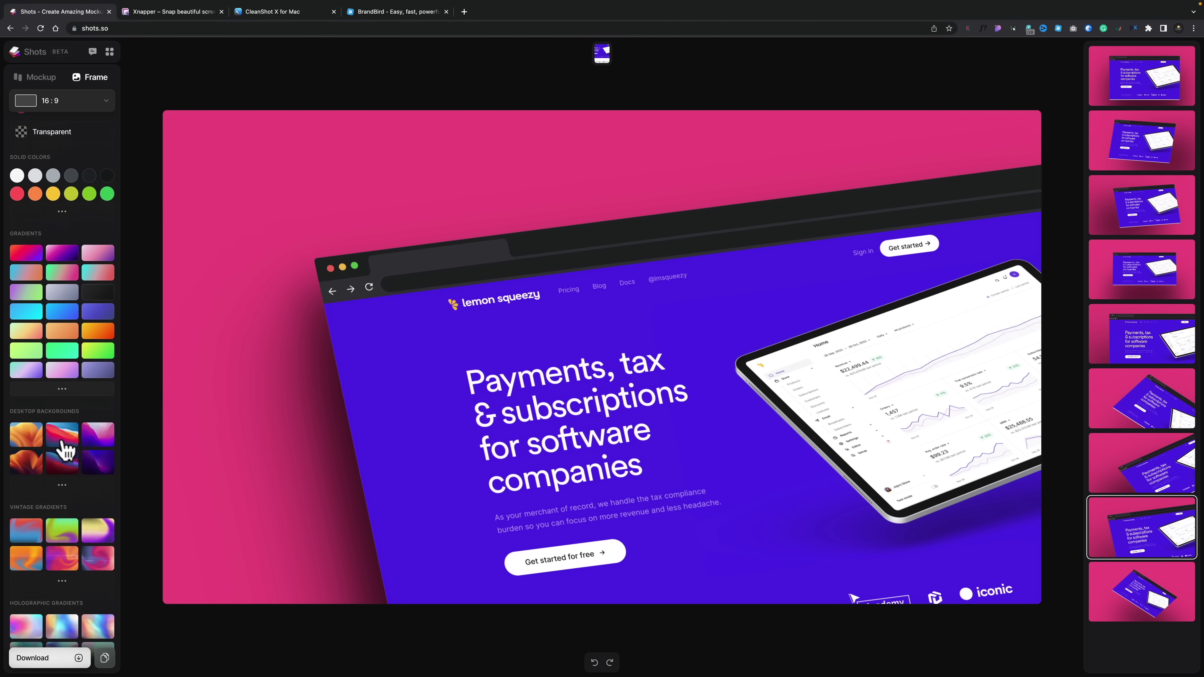
click(61, 253)
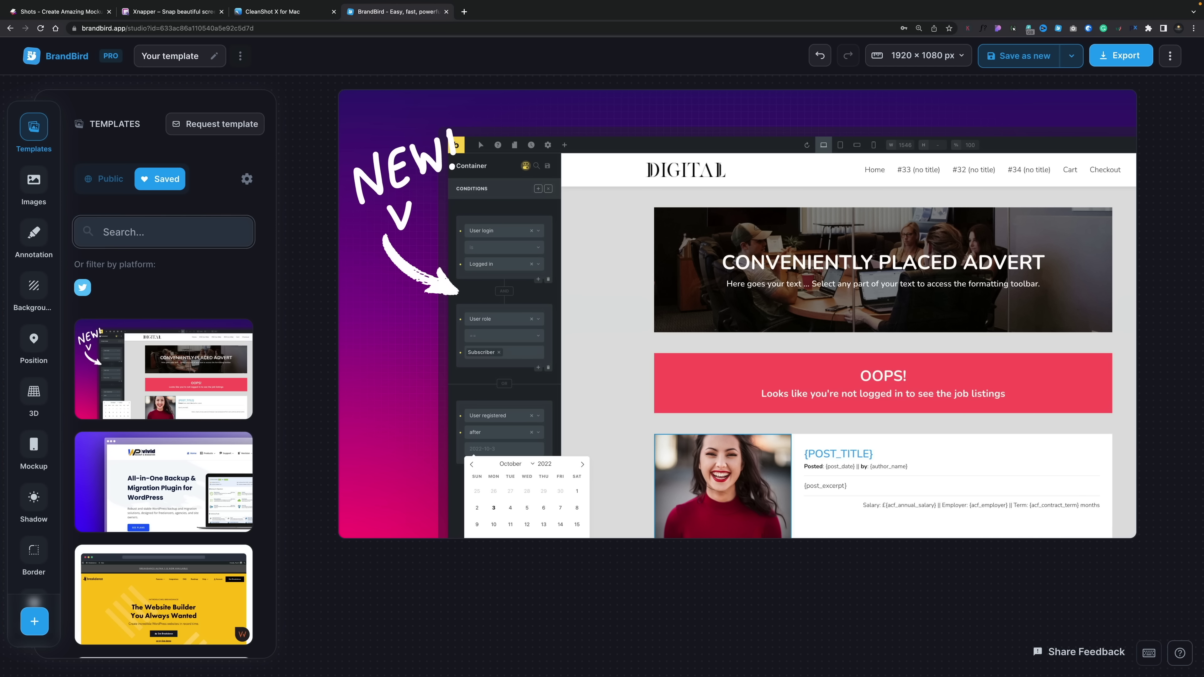
In BrandBird, turn off Grid Overlay and apply a blue-to-lavender gradient at 90°
click(38, 288)
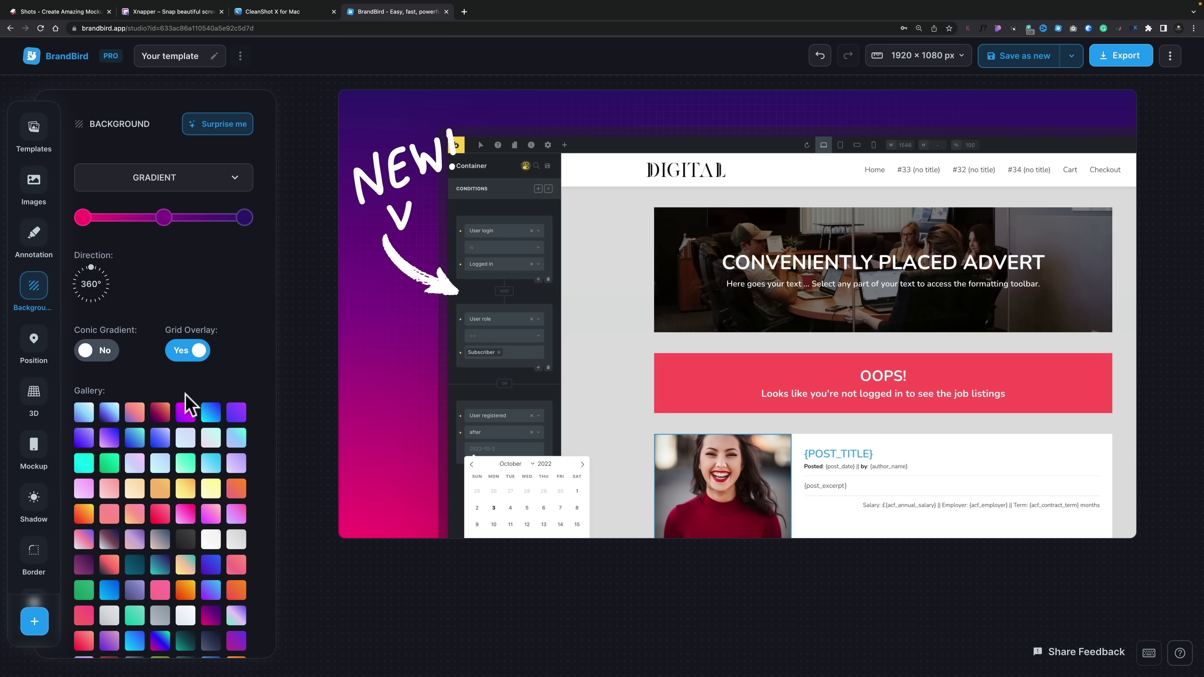
click(178, 359)
scroll(180, 401, down, 1)
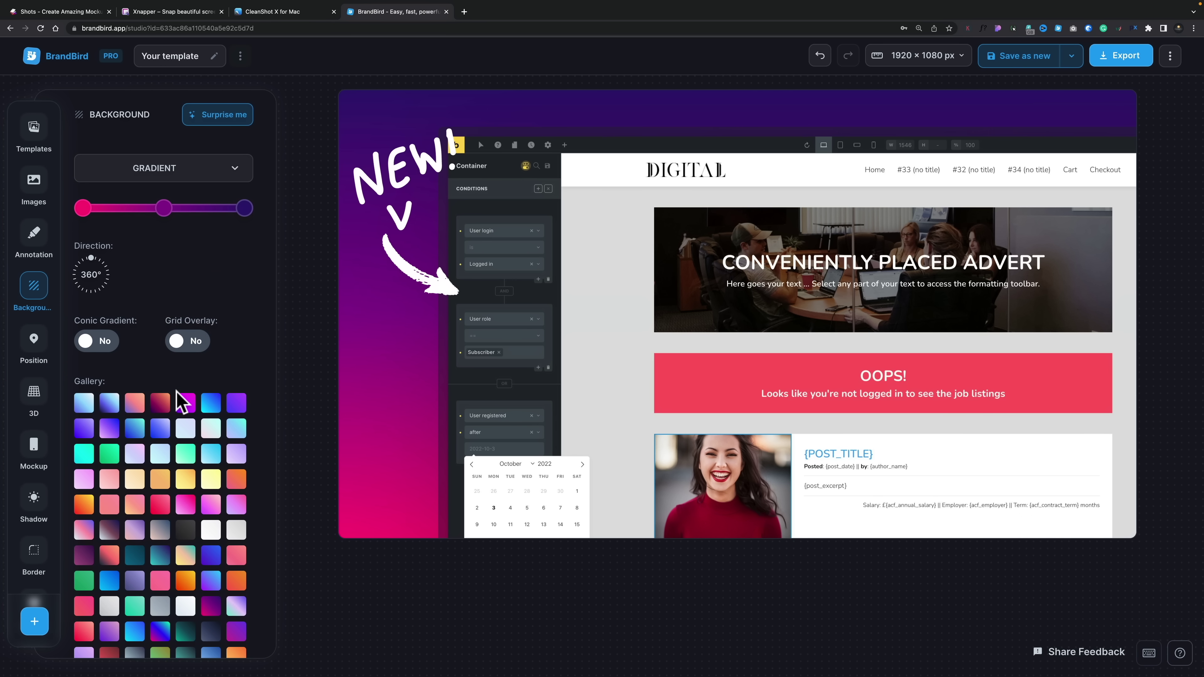
click(161, 432)
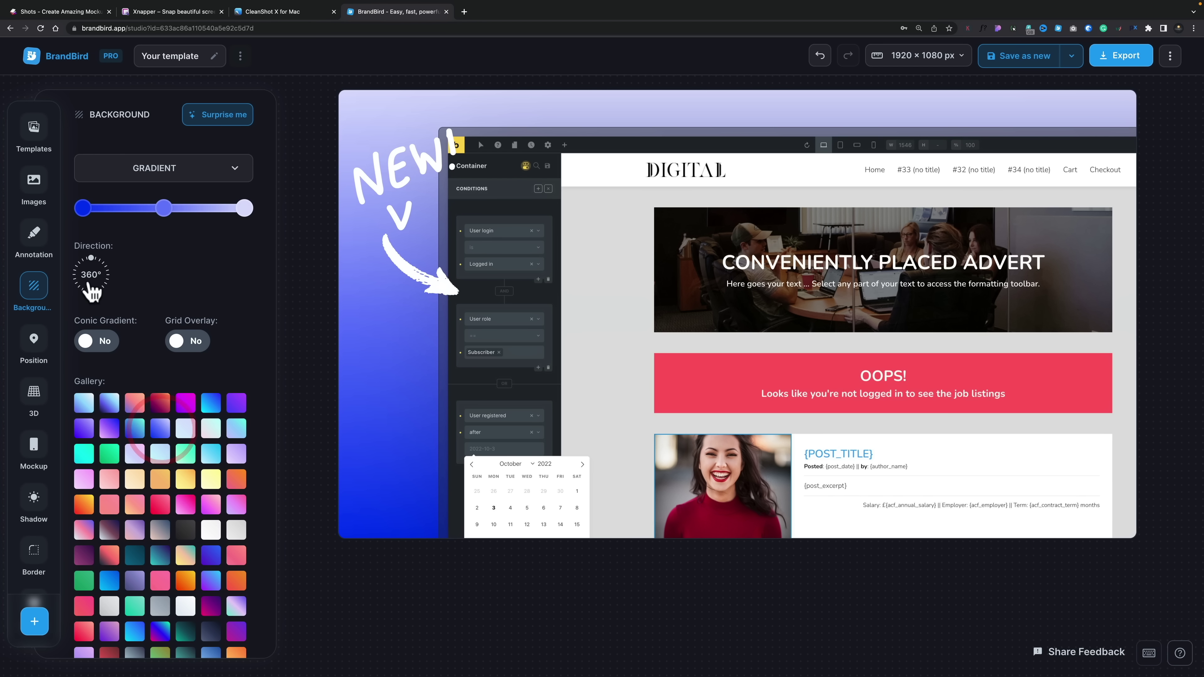
drag(91, 268, 125, 268)
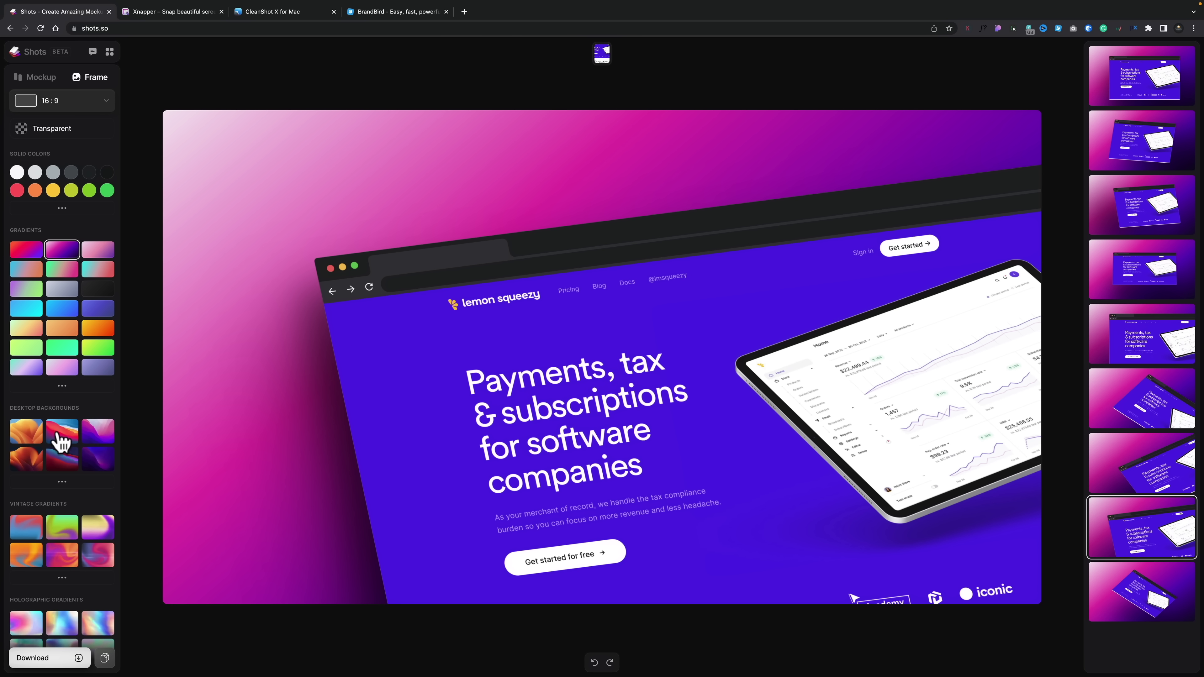
Replace the purple gradient background with the dark orange macOS desktop wallpaper
scroll(60, 443, down, 5)
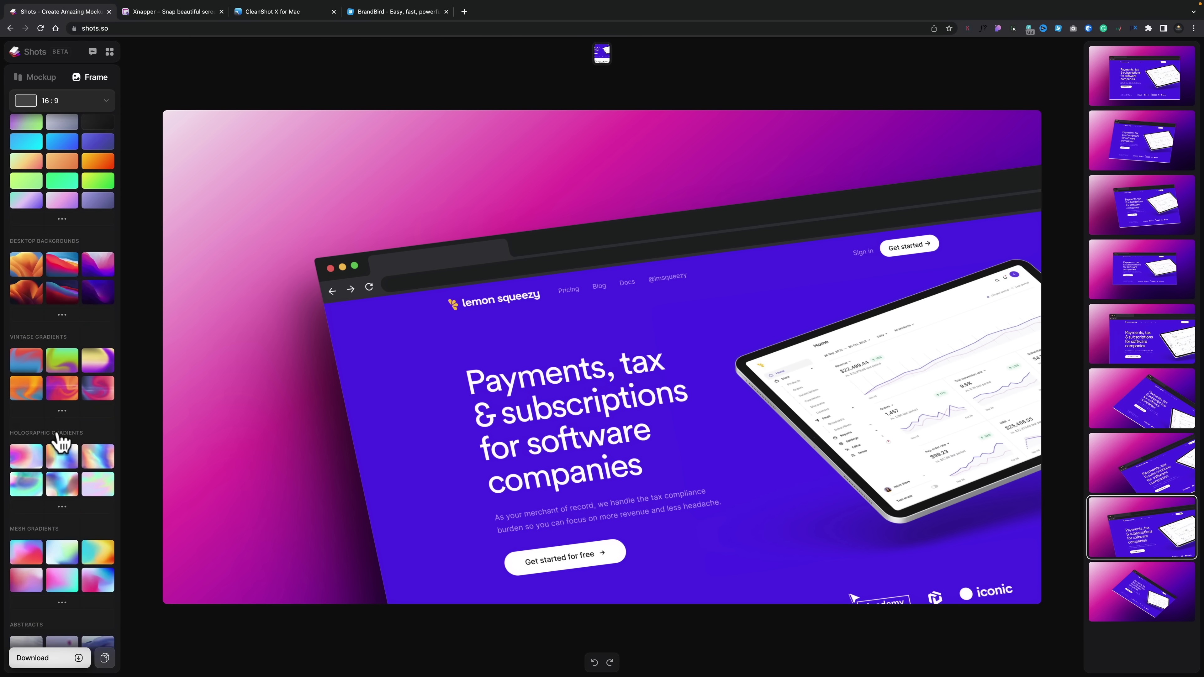
scroll(61, 442, down, 3)
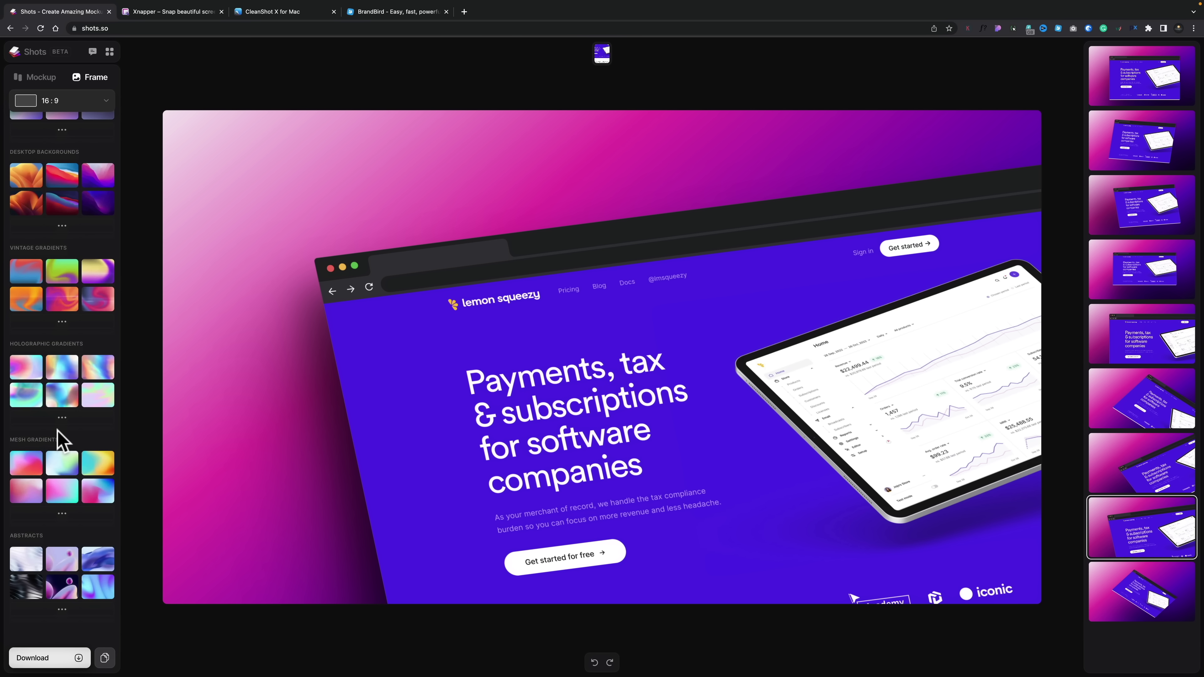
click(63, 227)
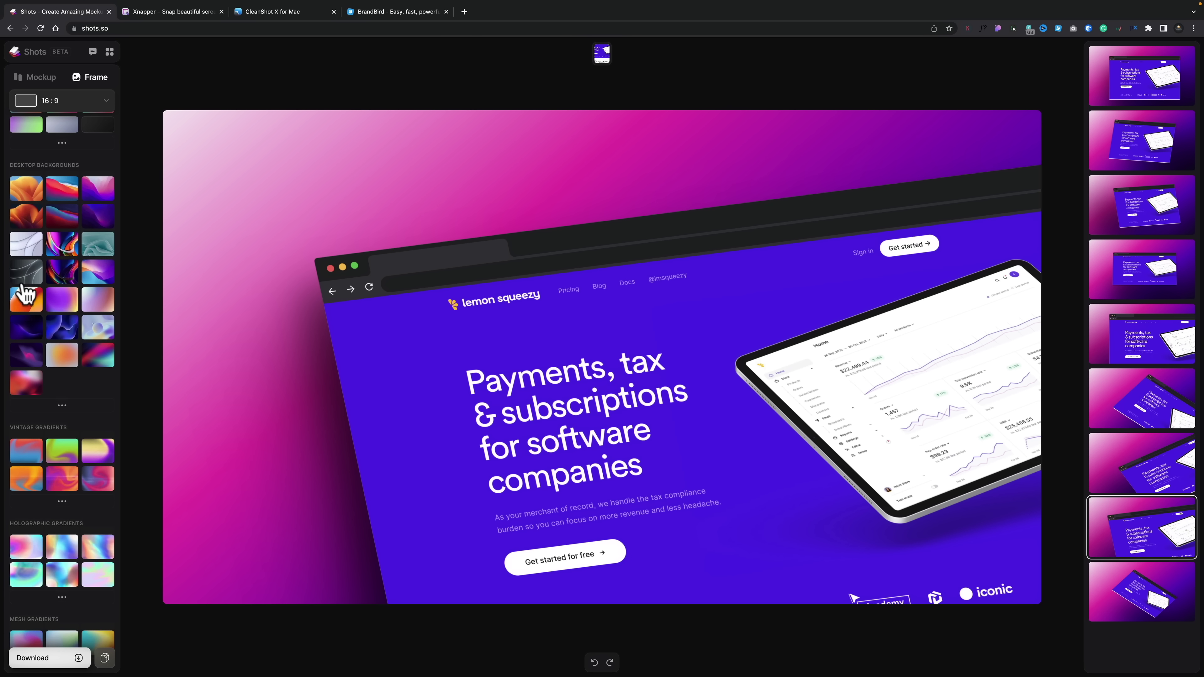
click(26, 300)
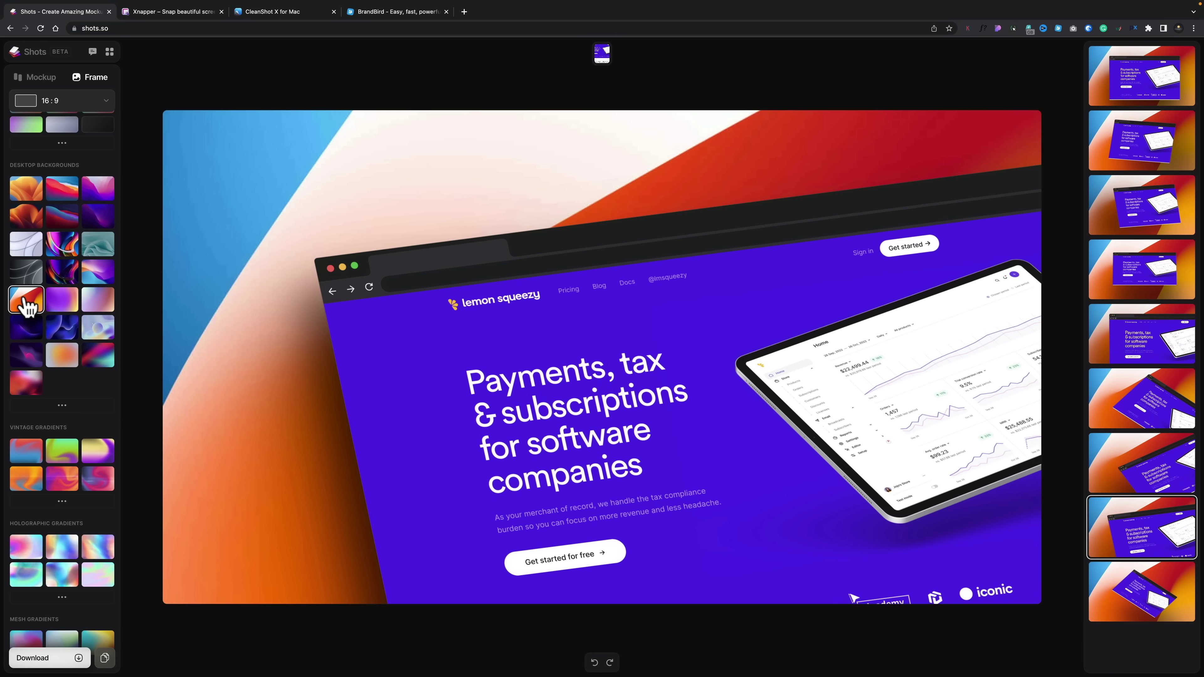
click(32, 199)
click(29, 219)
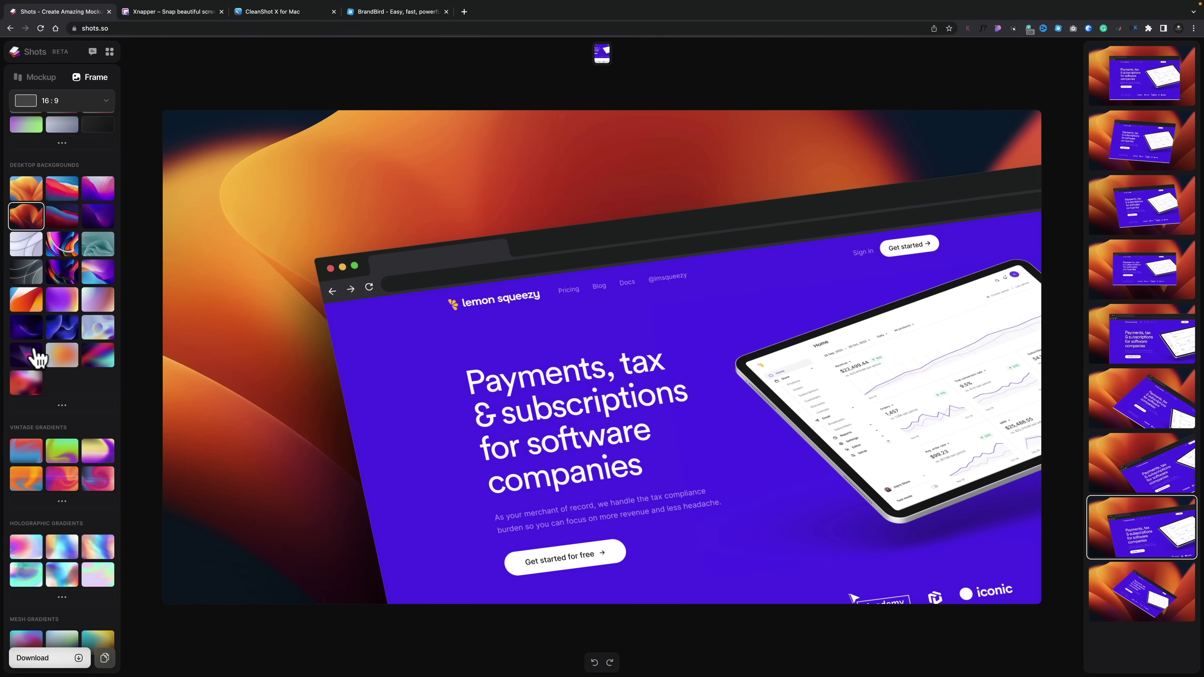
scroll(61, 259, down, 5)
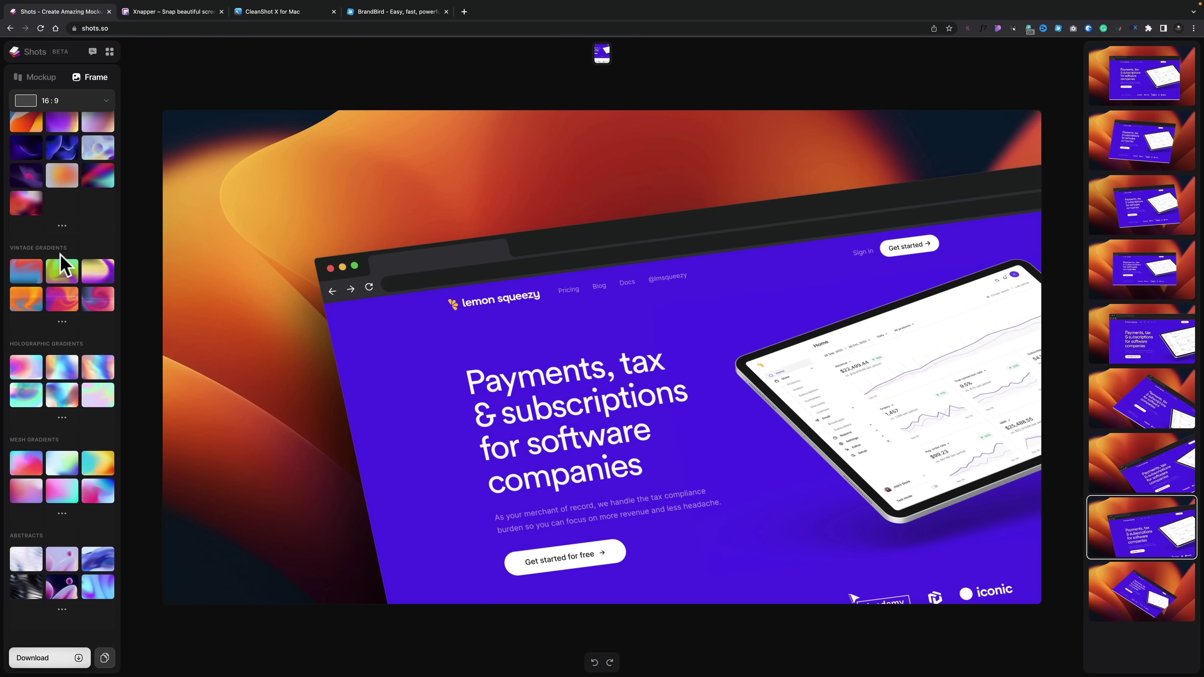
scroll(60, 255, up, 8)
click(37, 77)
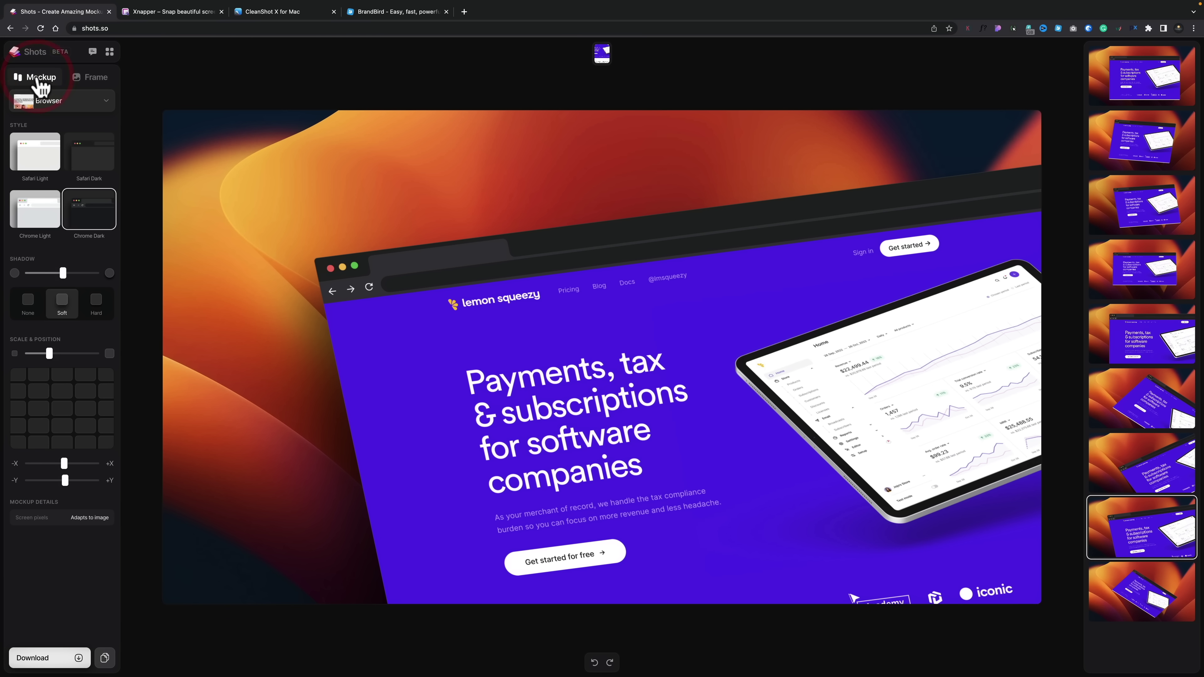
Switch the mockup to iPhone 14 using the three-phones-in-a-row layout
click(84, 108)
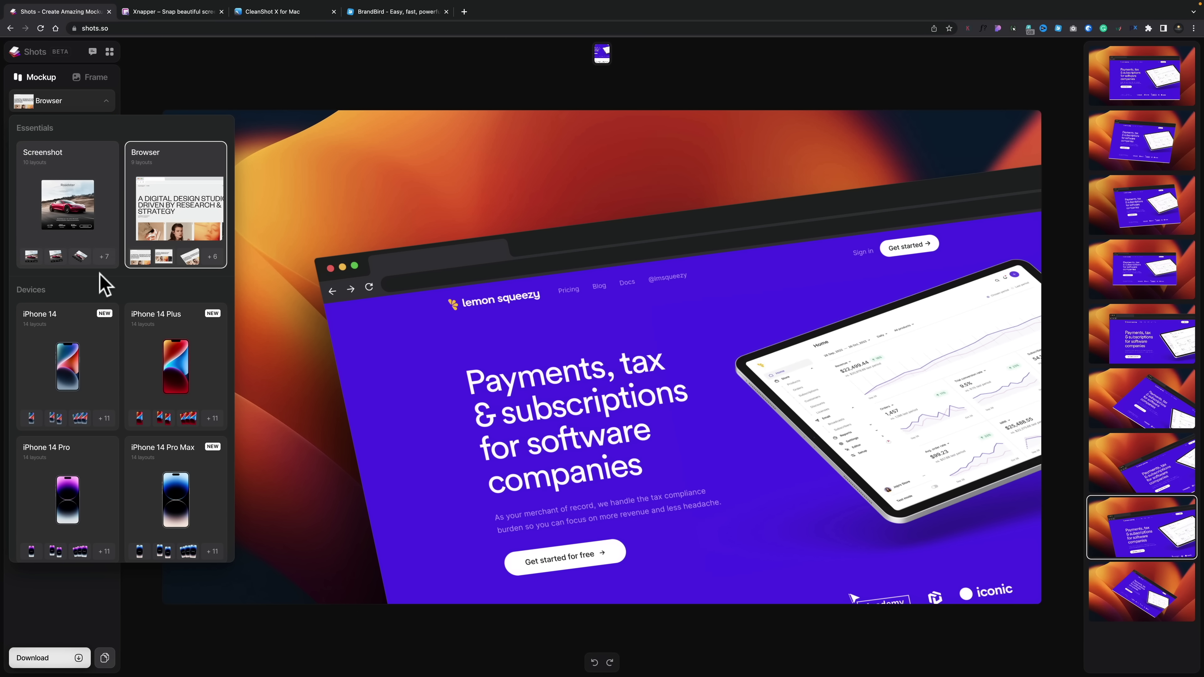
click(71, 373)
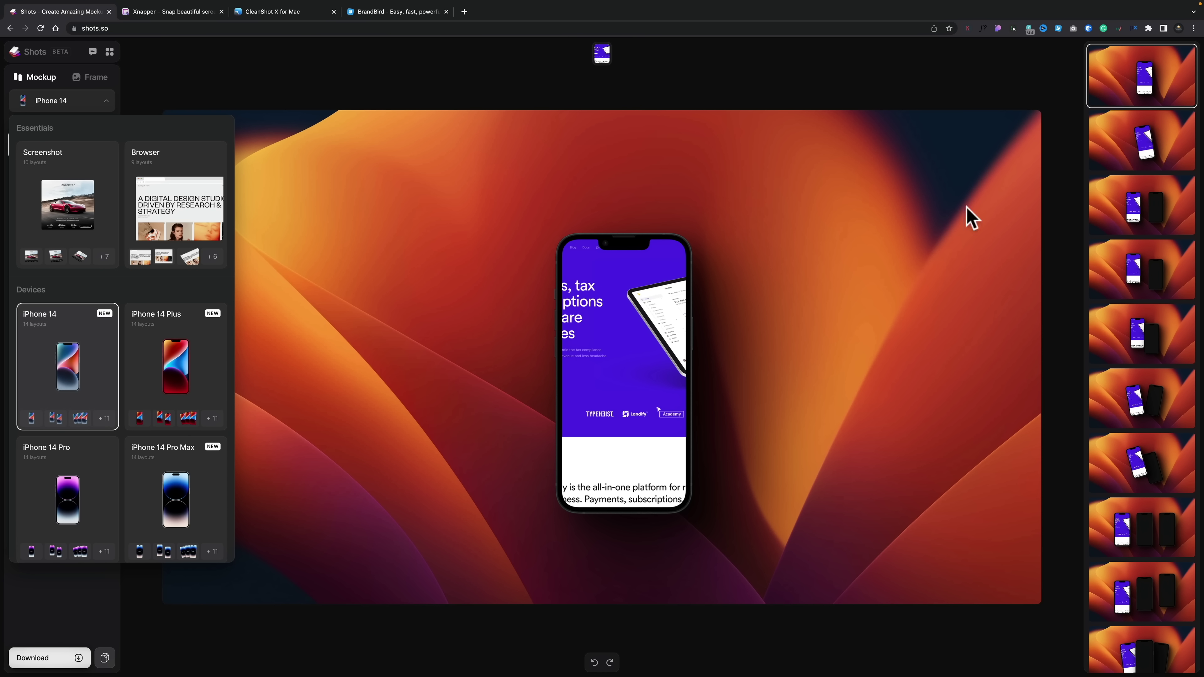
click(1141, 270)
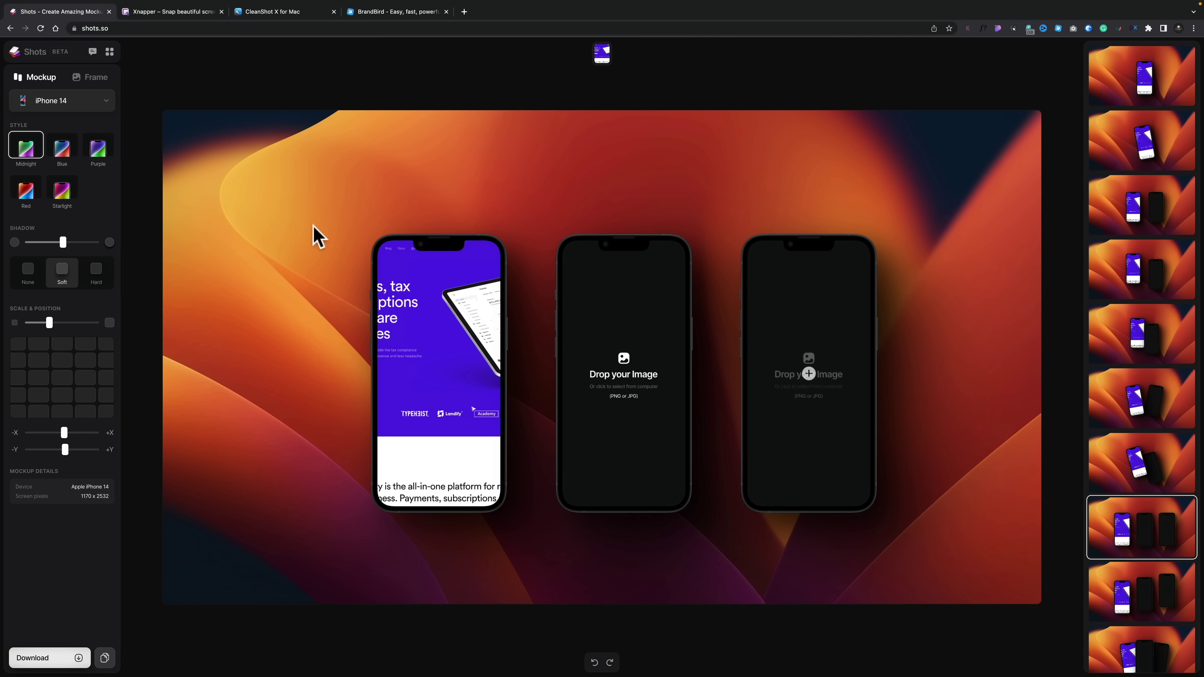
Switch the device mockup from the iPhones to an iPad Pro 13
click(109, 100)
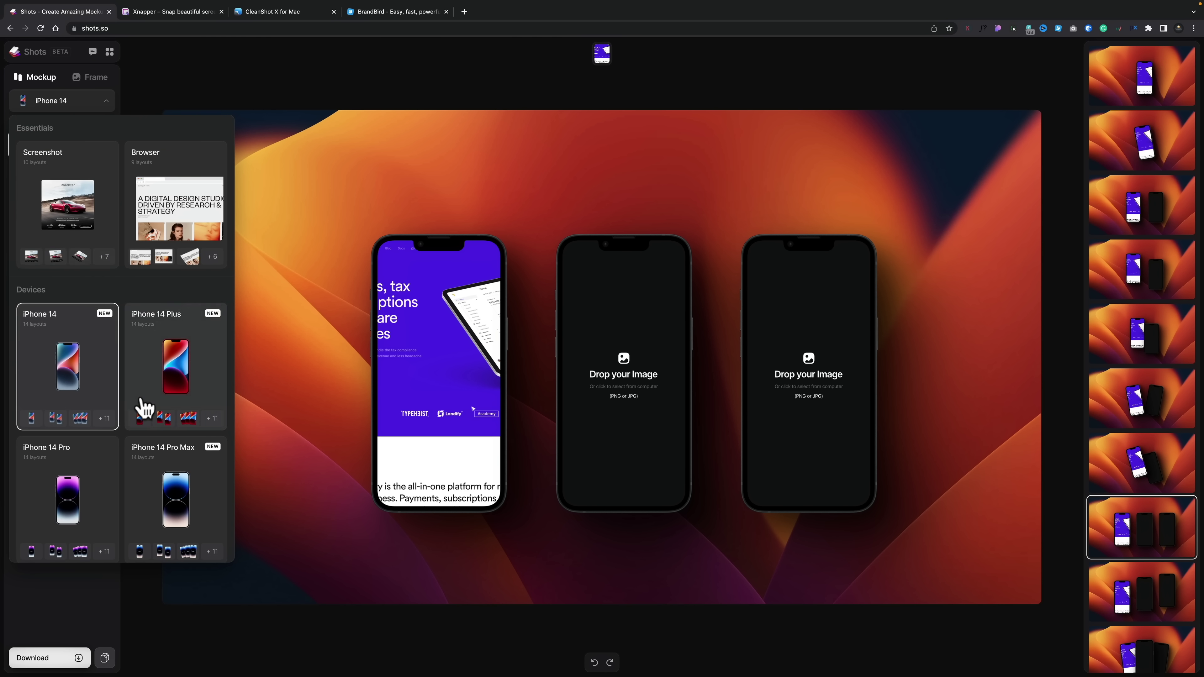
scroll(143, 406, down, 2)
scroll(145, 408, down, 2)
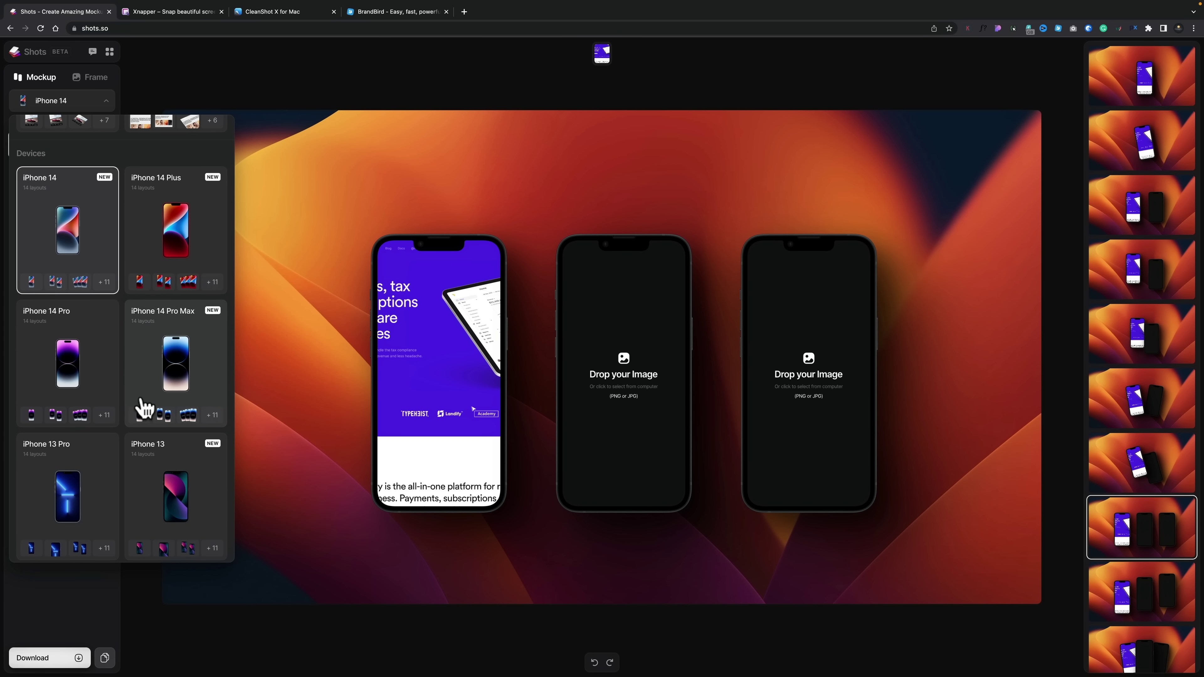
scroll(142, 408, down, 5)
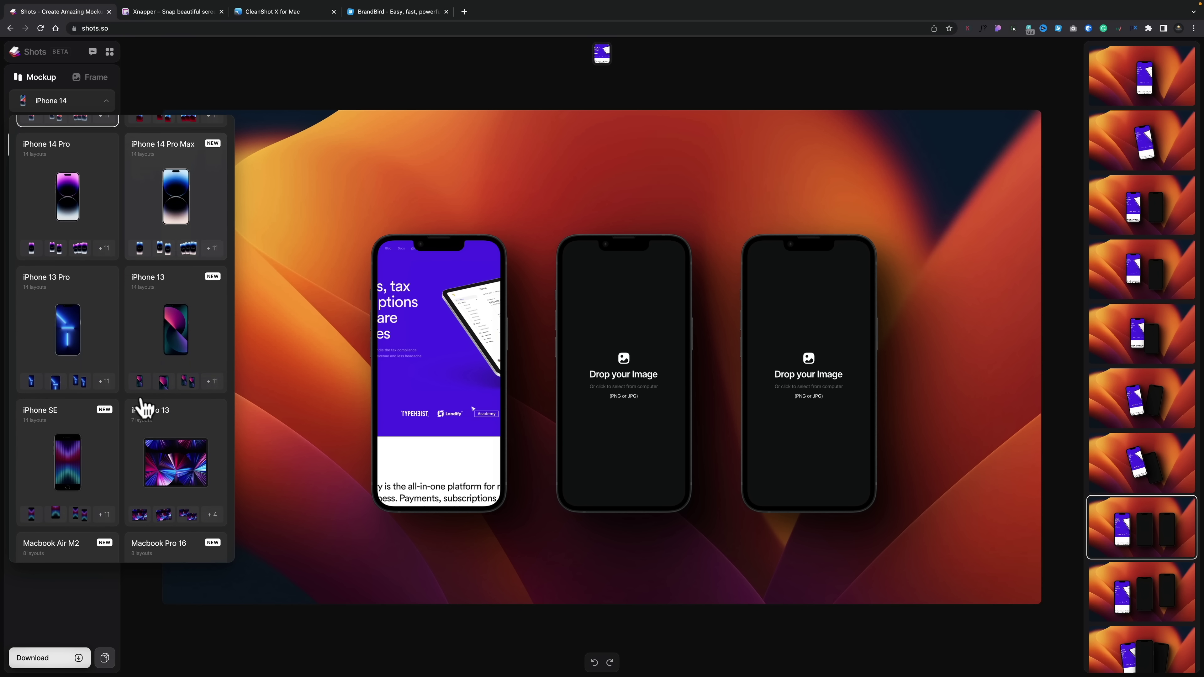
scroll(145, 408, down, 1)
click(162, 379)
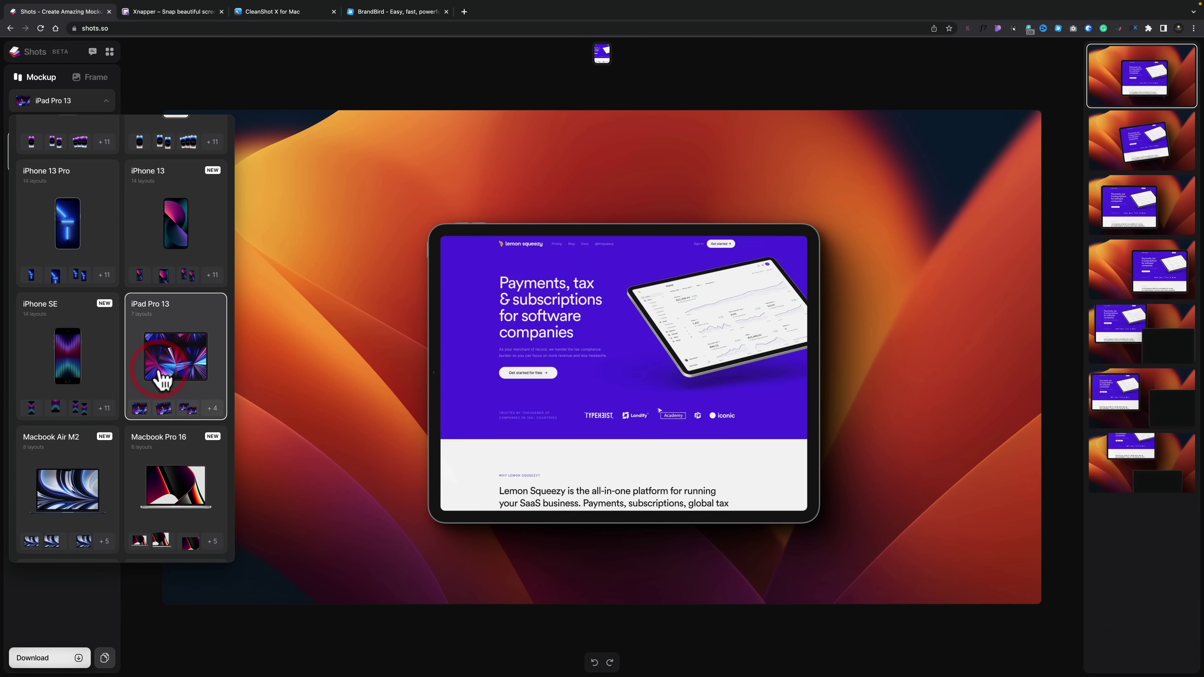
Try the MacBook Pro 16 mockup, then settle on the Simple Phone mockup
scroll(138, 418, down, 3)
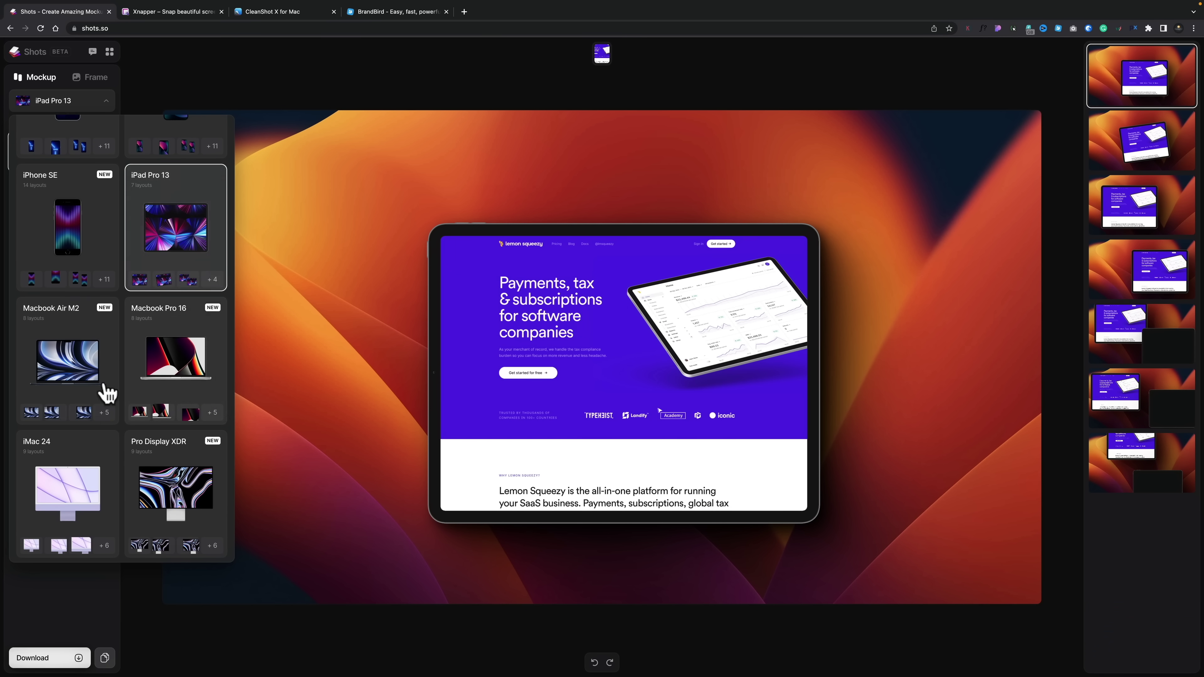
click(161, 371)
scroll(161, 393, down, 4)
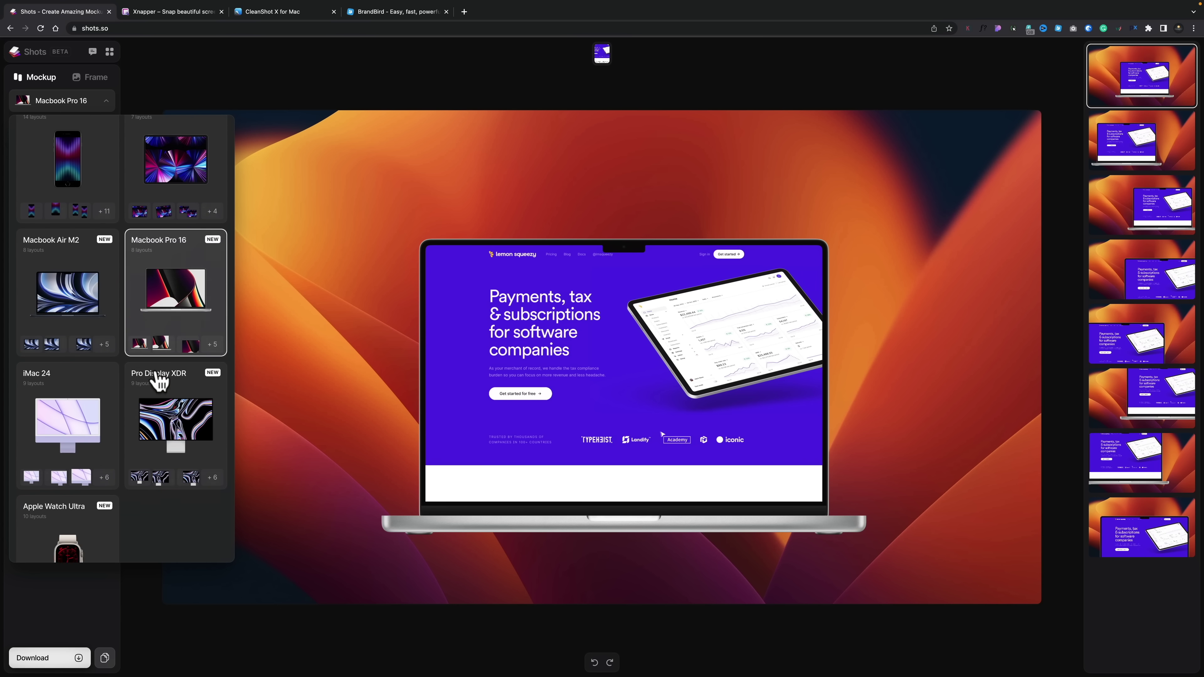
scroll(155, 460, down, 1)
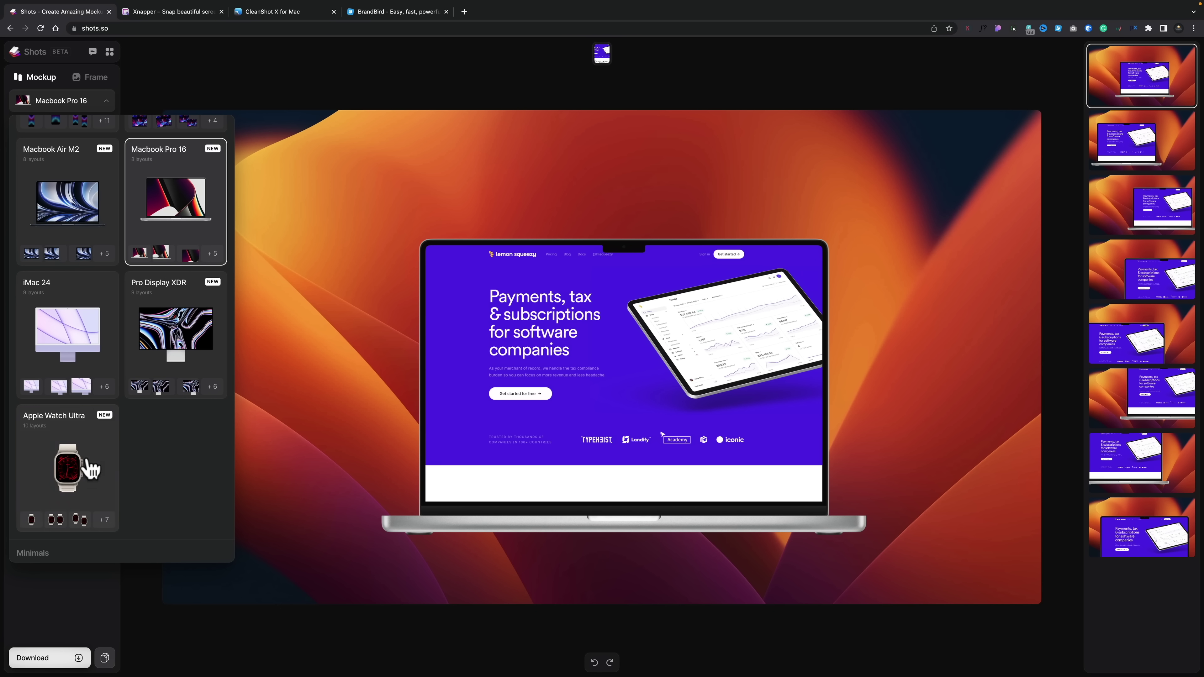
scroll(81, 470, down, 3)
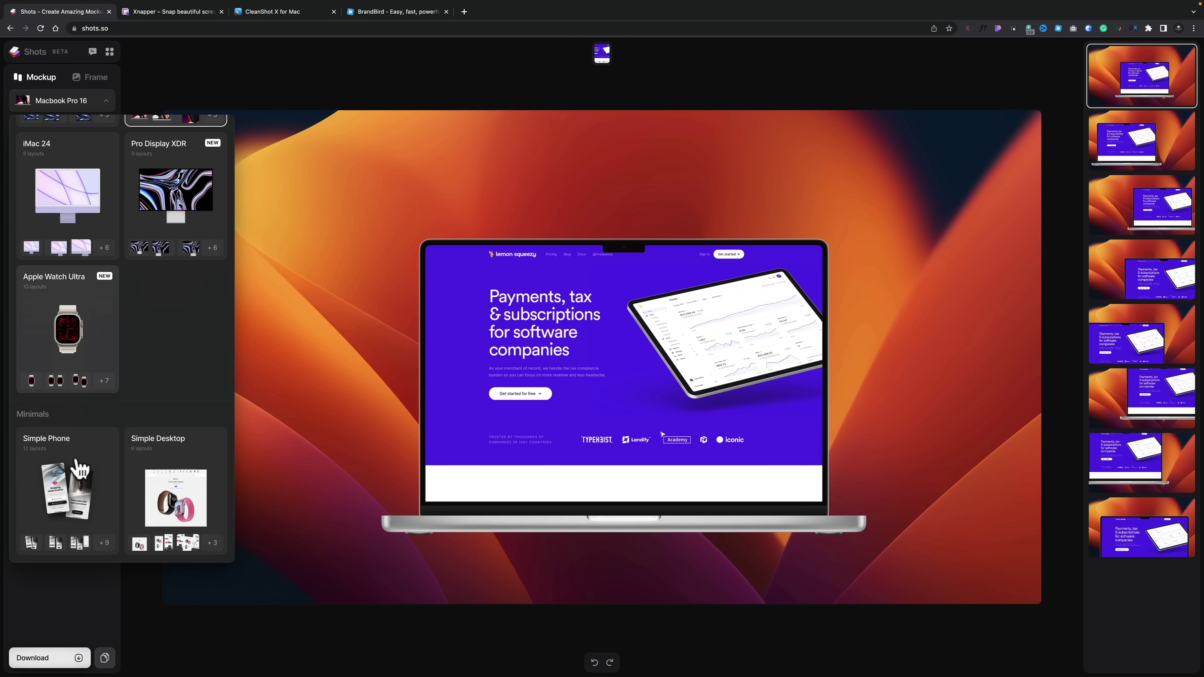
click(61, 488)
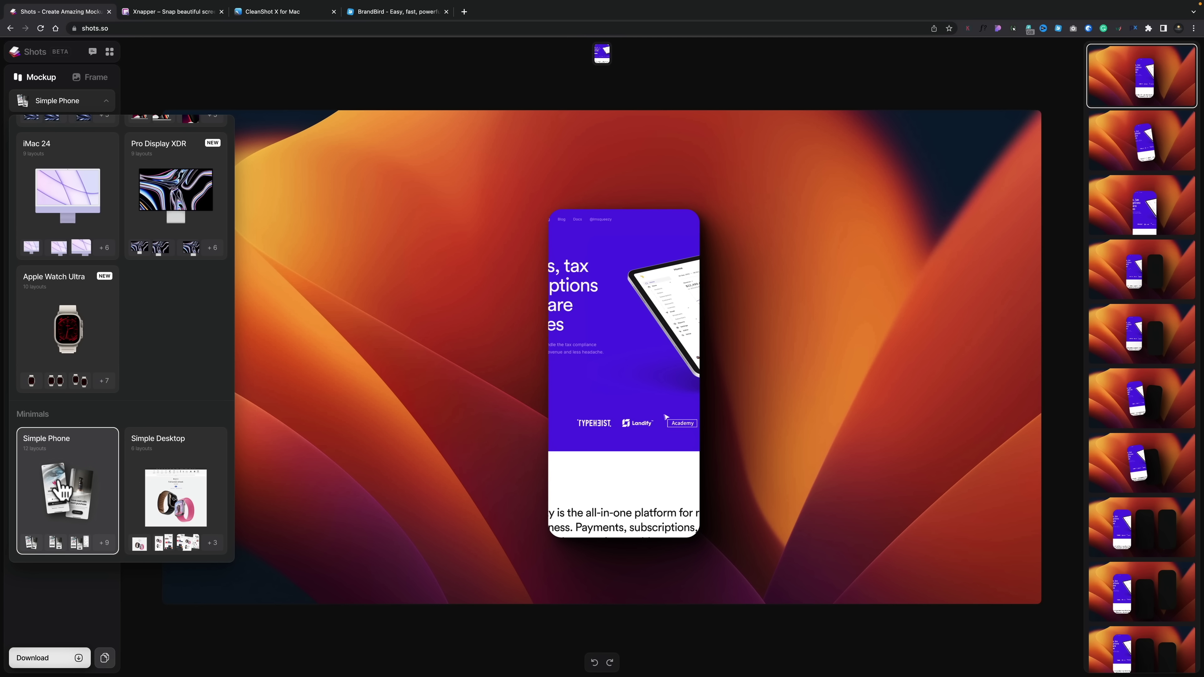
Switch to the Simple Desktop mockup and apply its tilted layout
click(153, 488)
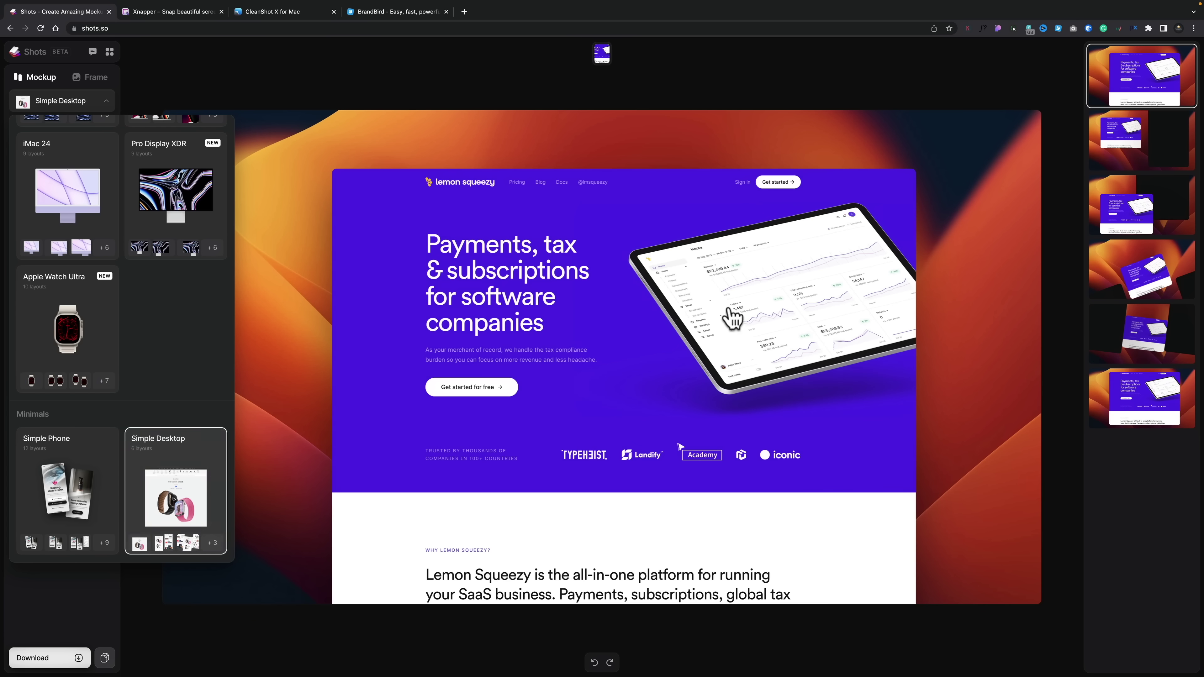
click(1098, 338)
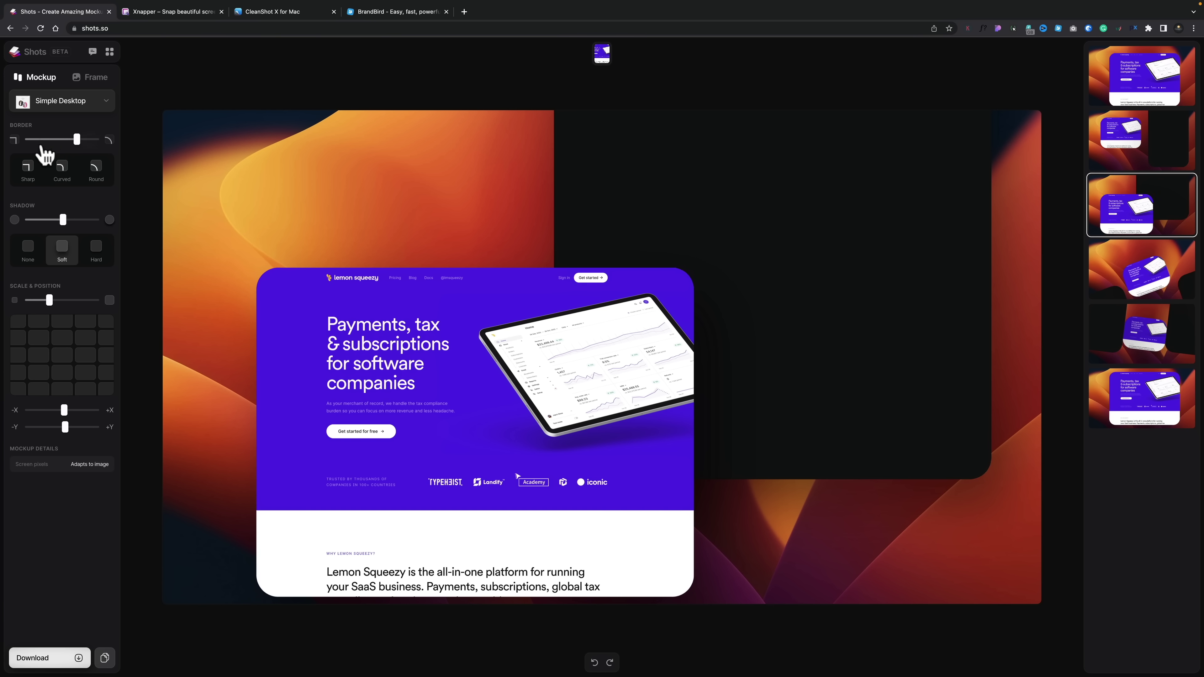
Give the Simple Desktop mockup sharp corners and a hard shadow
click(28, 166)
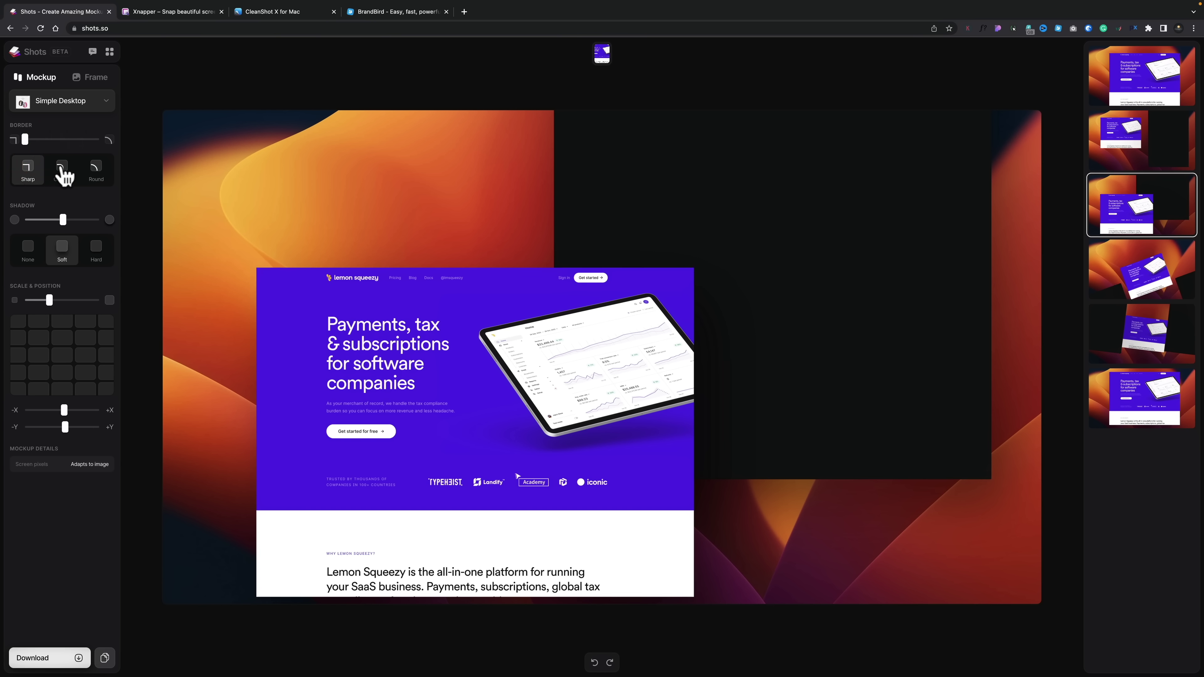
click(89, 247)
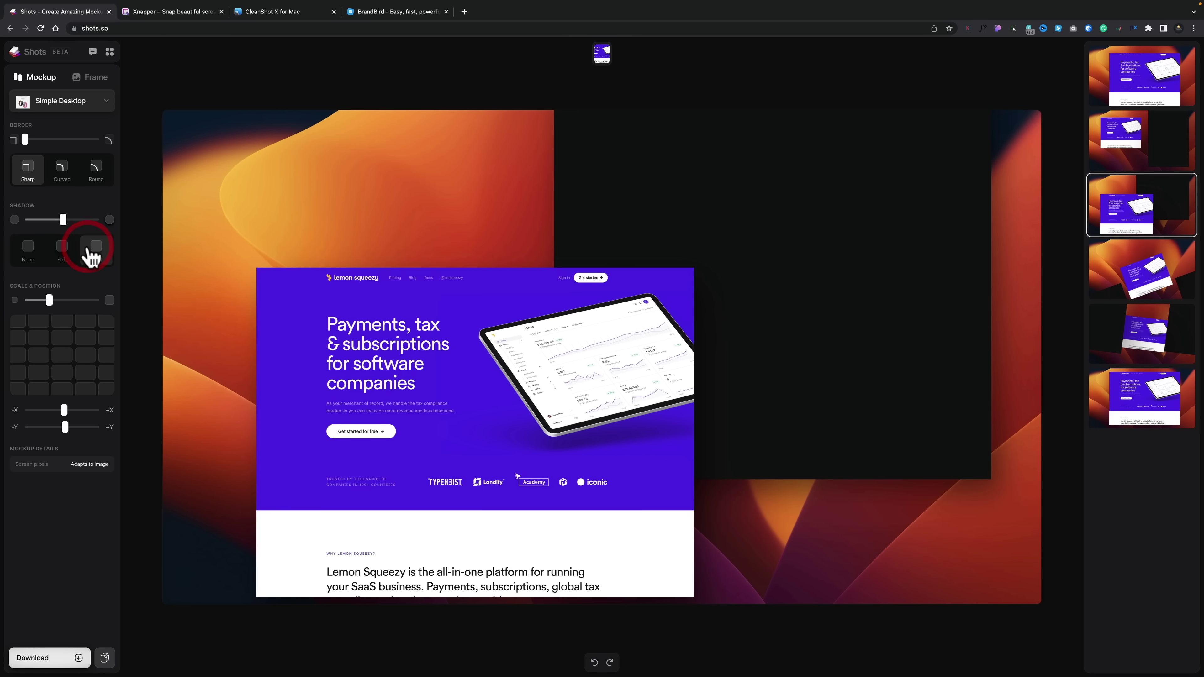